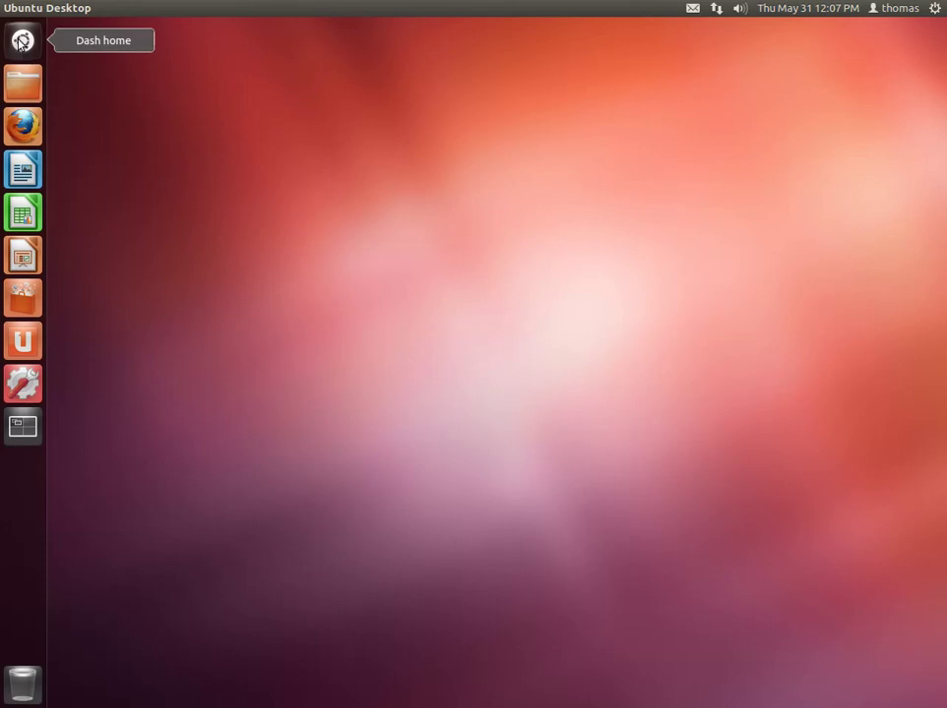
In the Dash, search for 'Syste', then replace the query with 'libre'
left_click(21, 41)
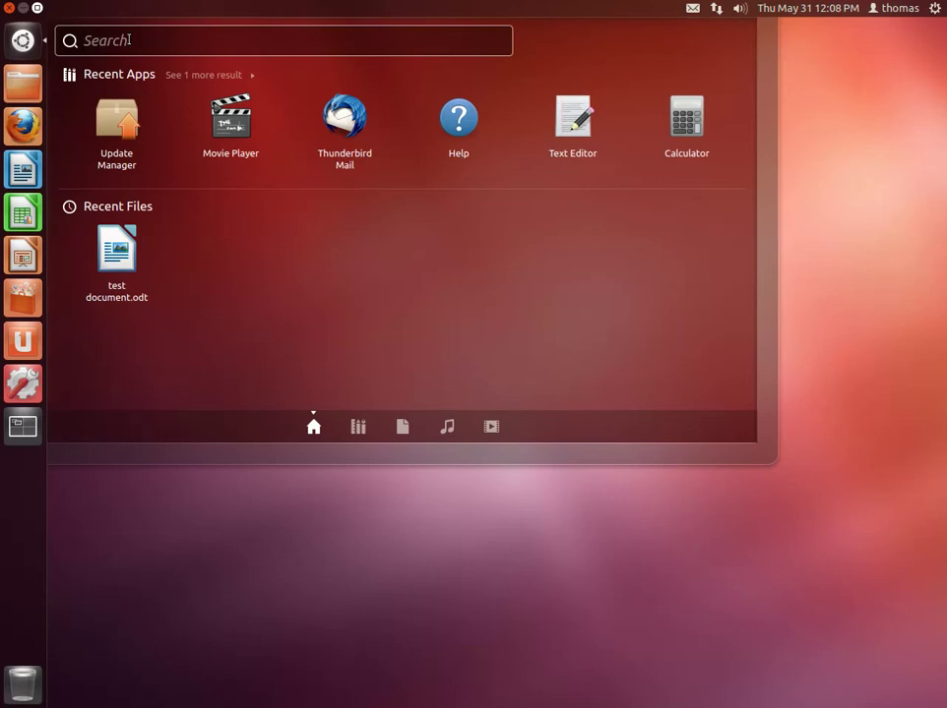
type("Syste")
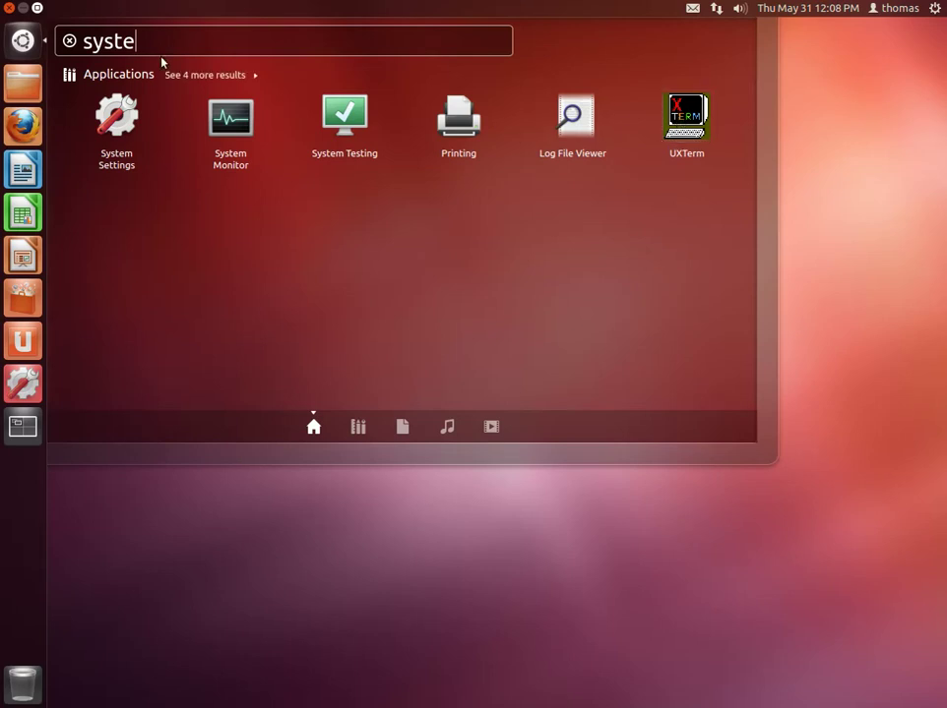
left_click_drag(164, 40, 45, 45)
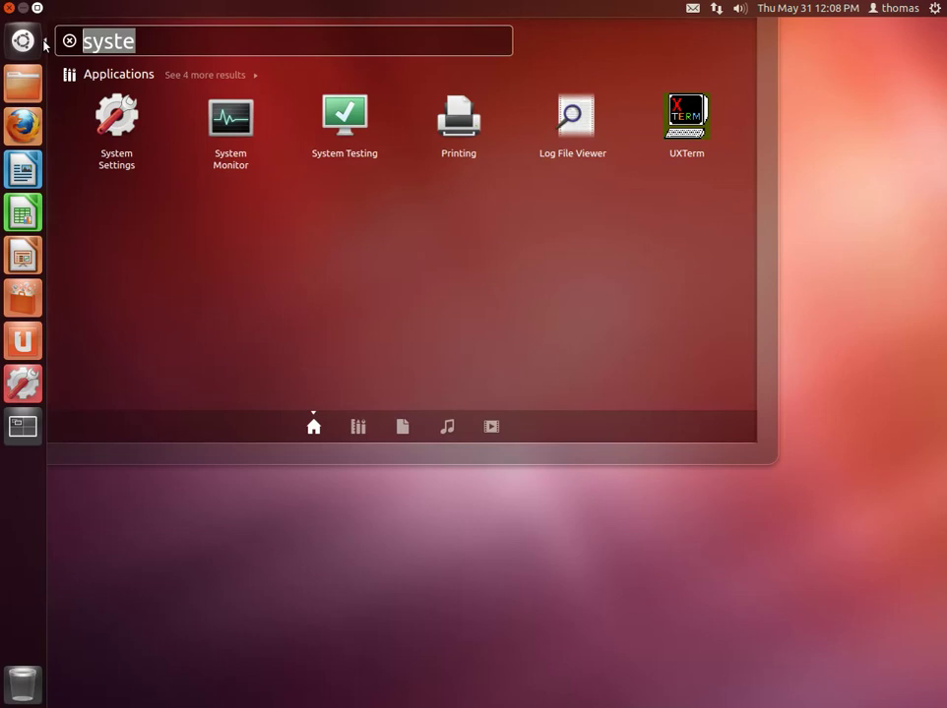
type("libre")
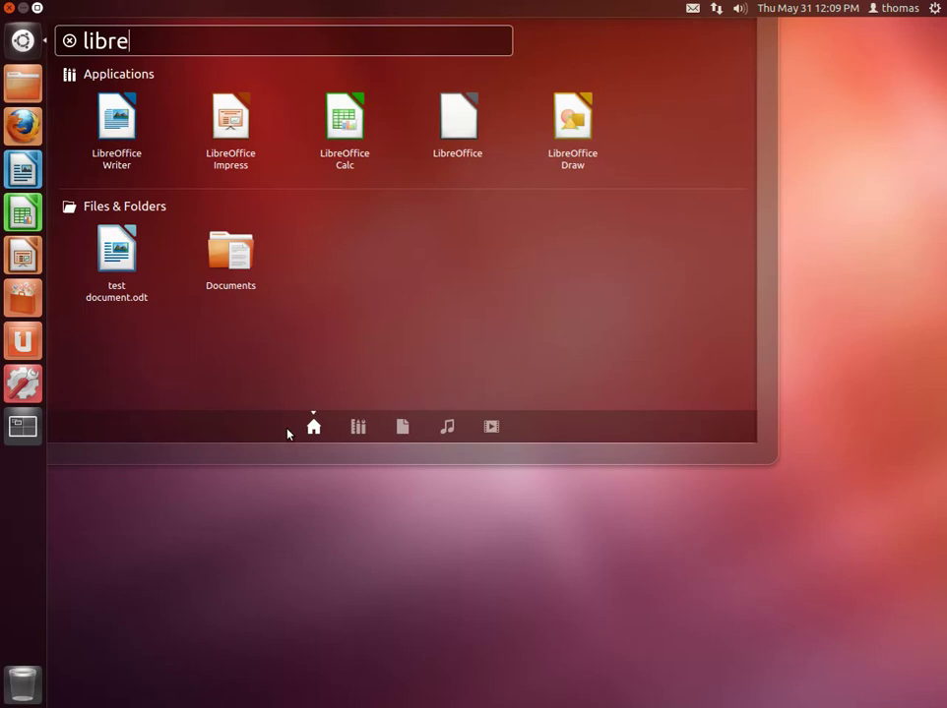
Filter the libre results by Applications, Files, Music and Video, then clear the search
left_click(358, 428)
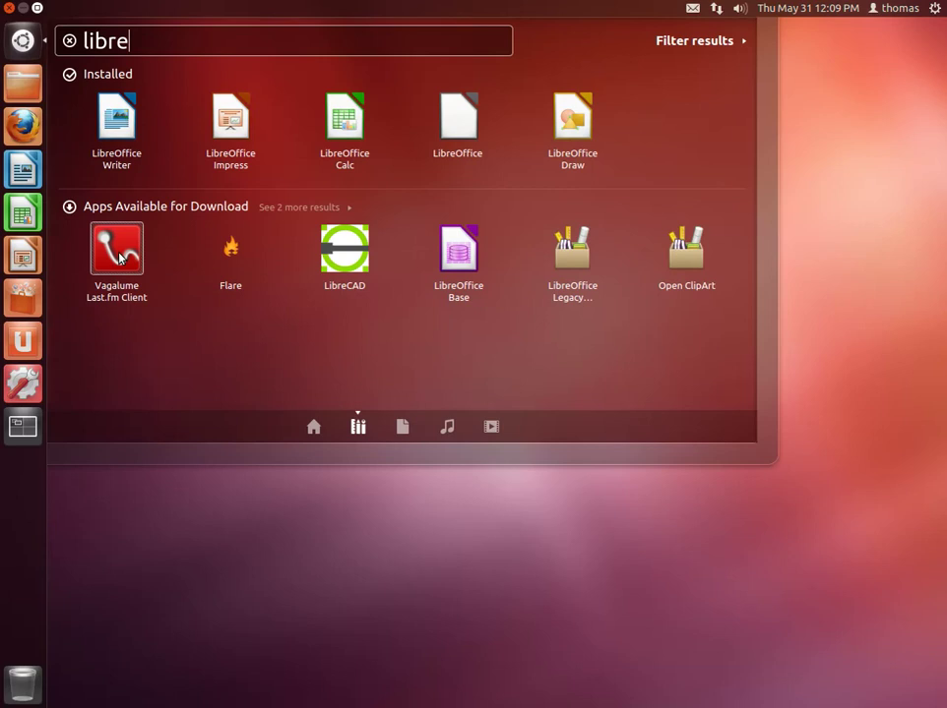
left_click(402, 426)
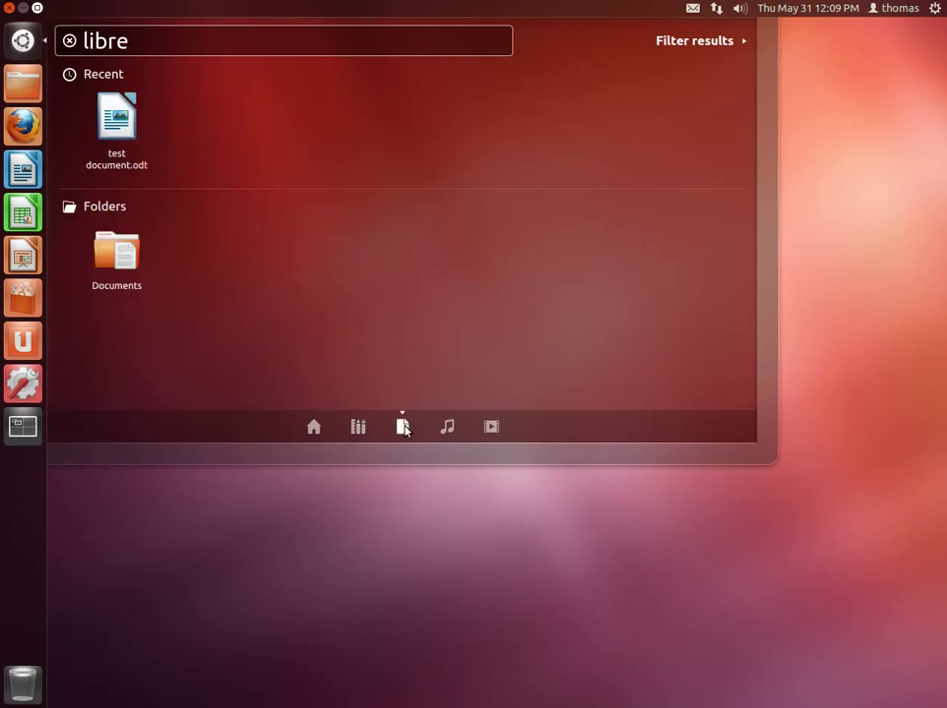
left_click(447, 427)
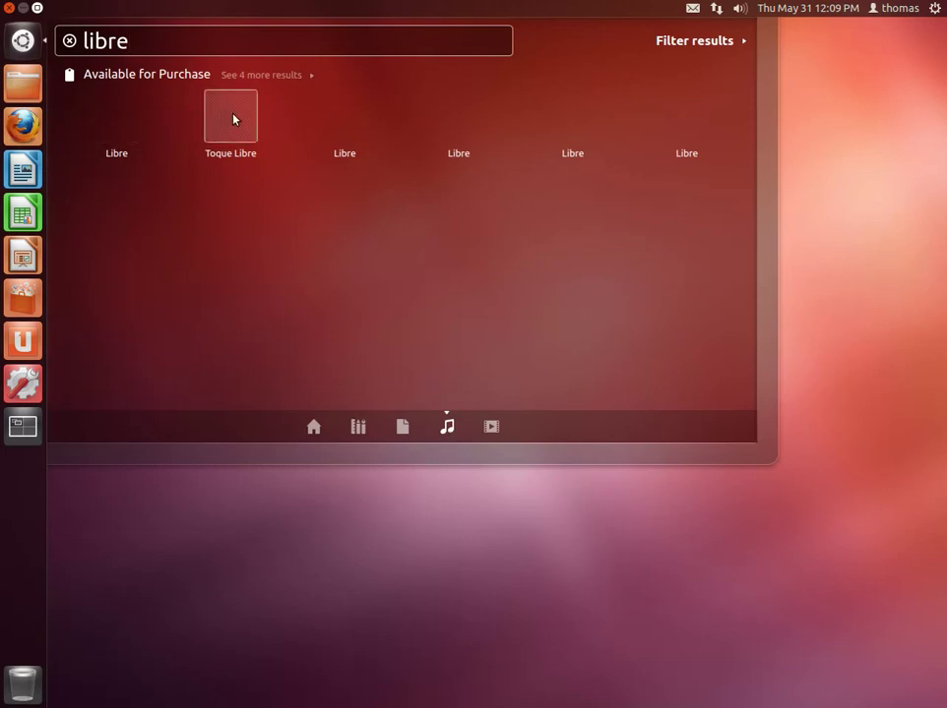
left_click(491, 426)
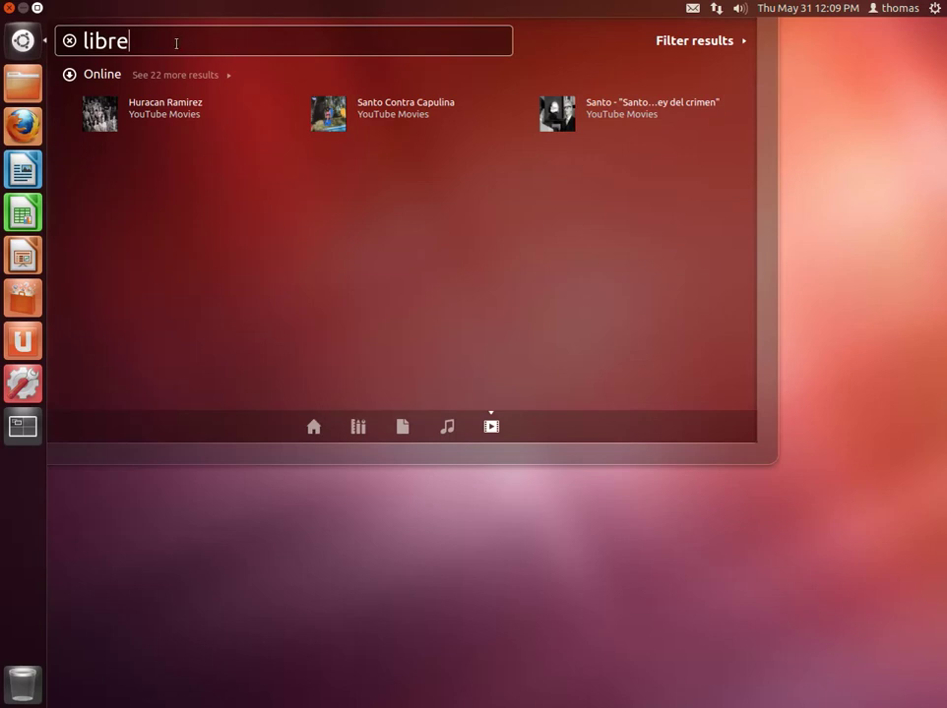
double_click(106, 37)
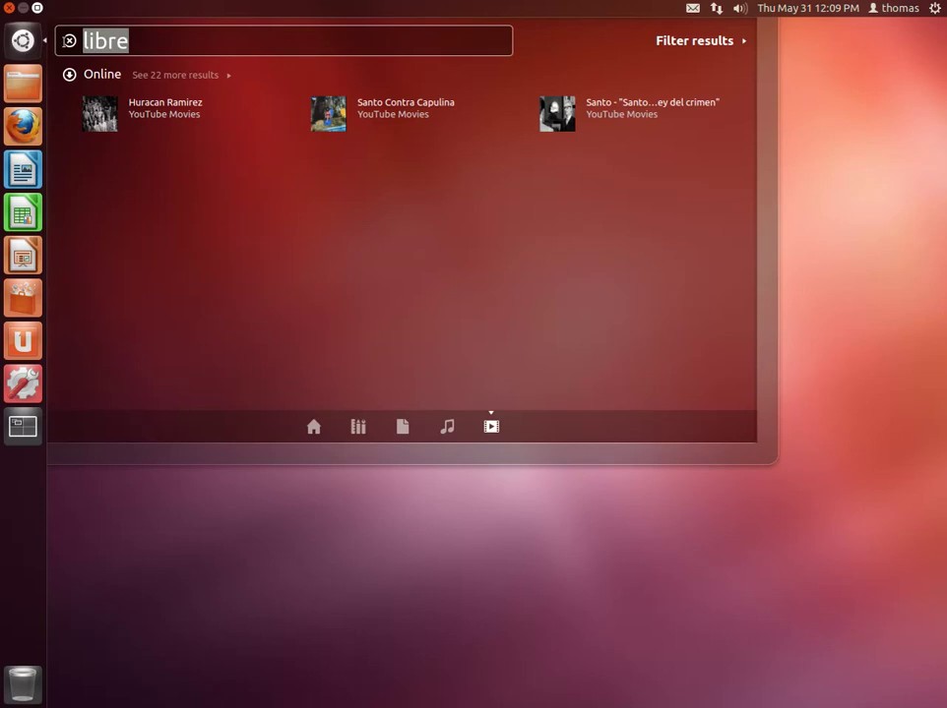
key("BackSpace")
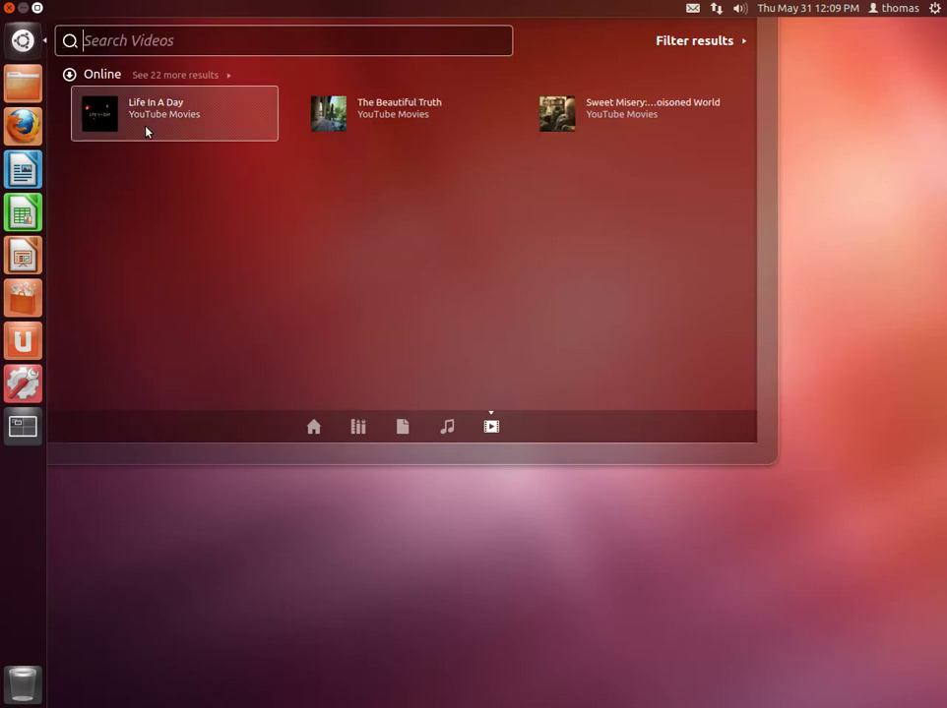
Show all installed applications and scroll through them, then return to Dash home and close it
left_click(356, 426)
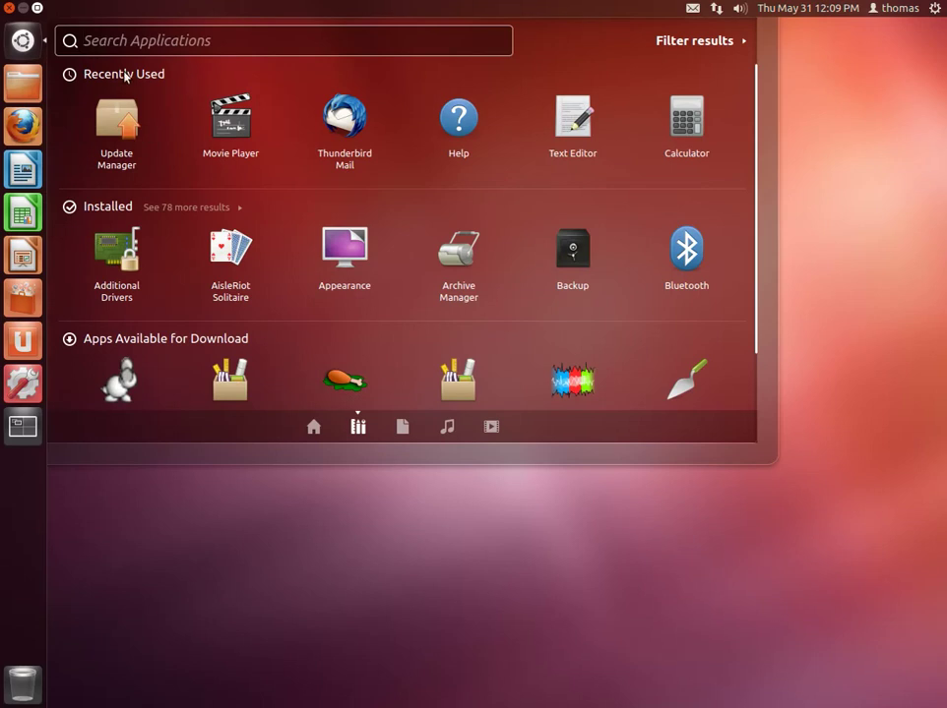
left_click(182, 207)
scroll(251, 253, "down", 1)
scroll(251, 253, "down", 10)
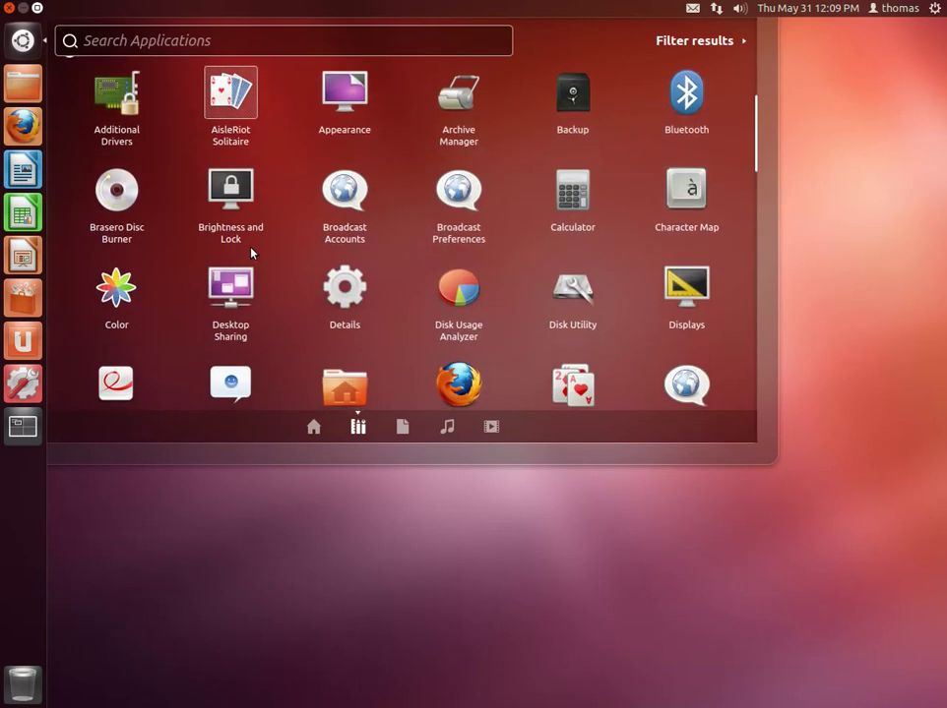
scroll(251, 254, "down", 10)
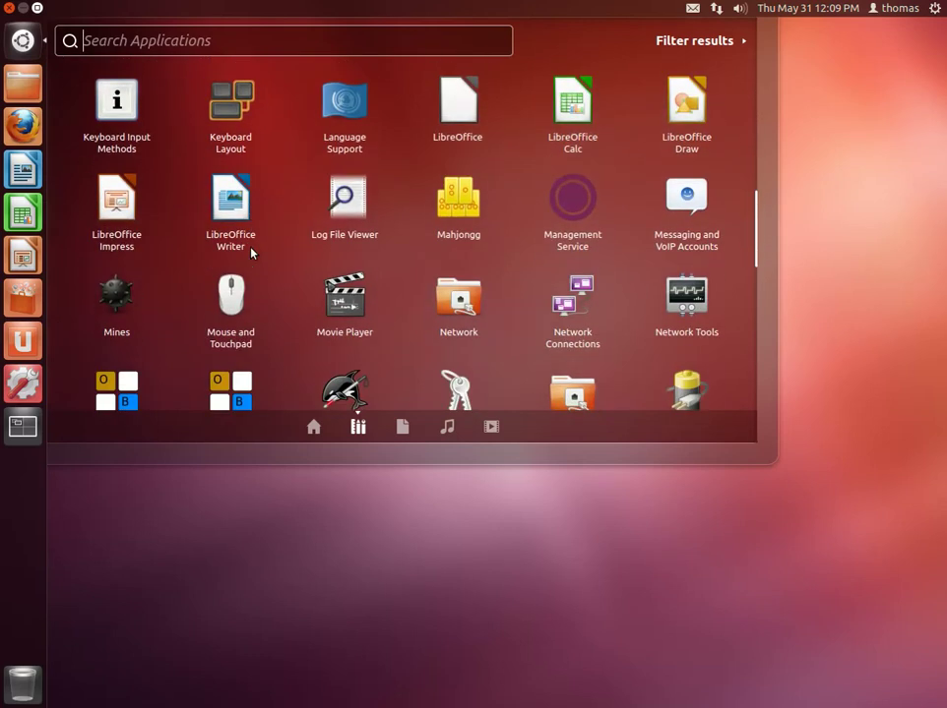
scroll(258, 241, "down", 5)
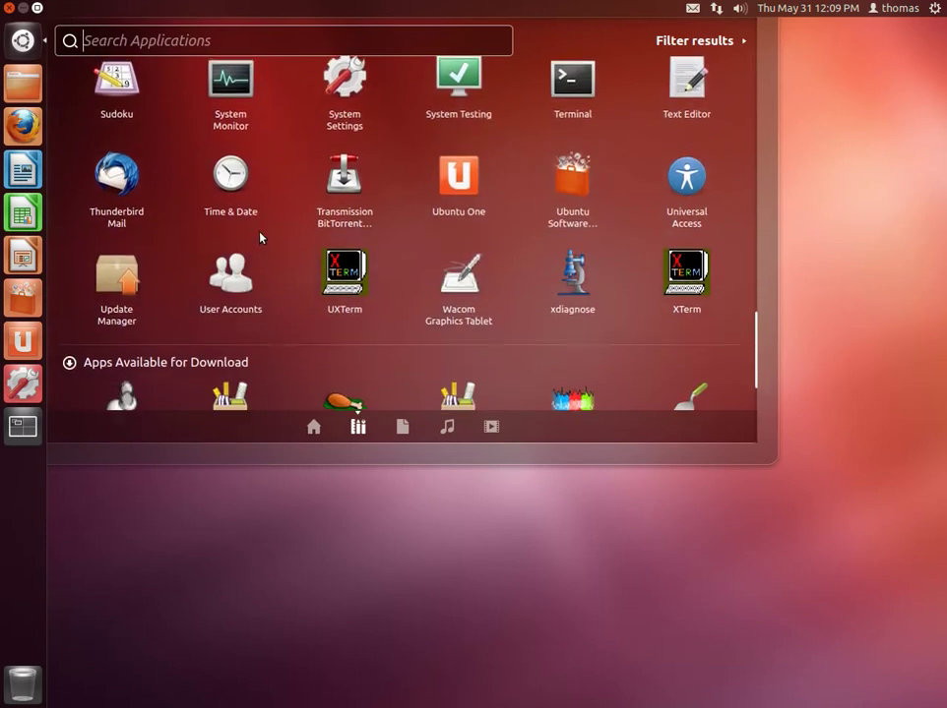
scroll(260, 241, "up", 5)
scroll(257, 246, "down", 5)
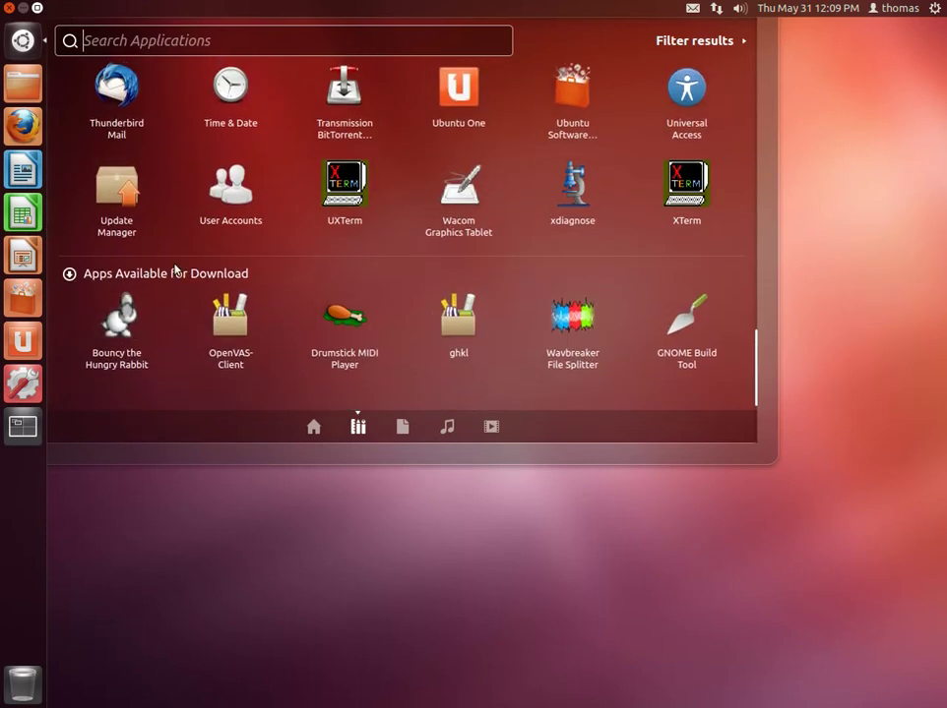
scroll(226, 290, "up", 8)
scroll(236, 292, "up", 8)
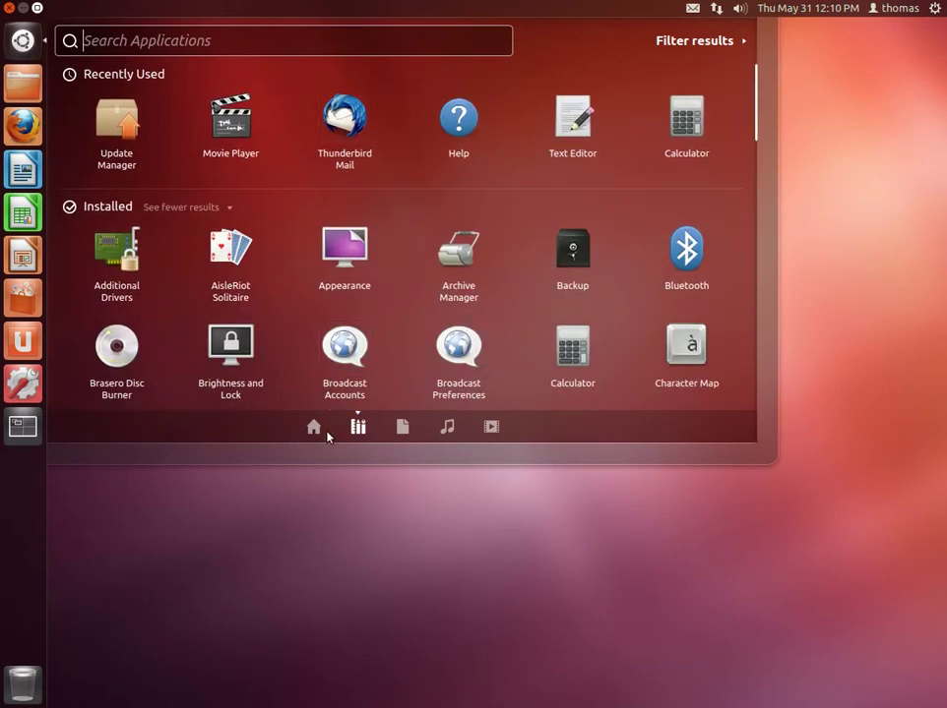
left_click(319, 431)
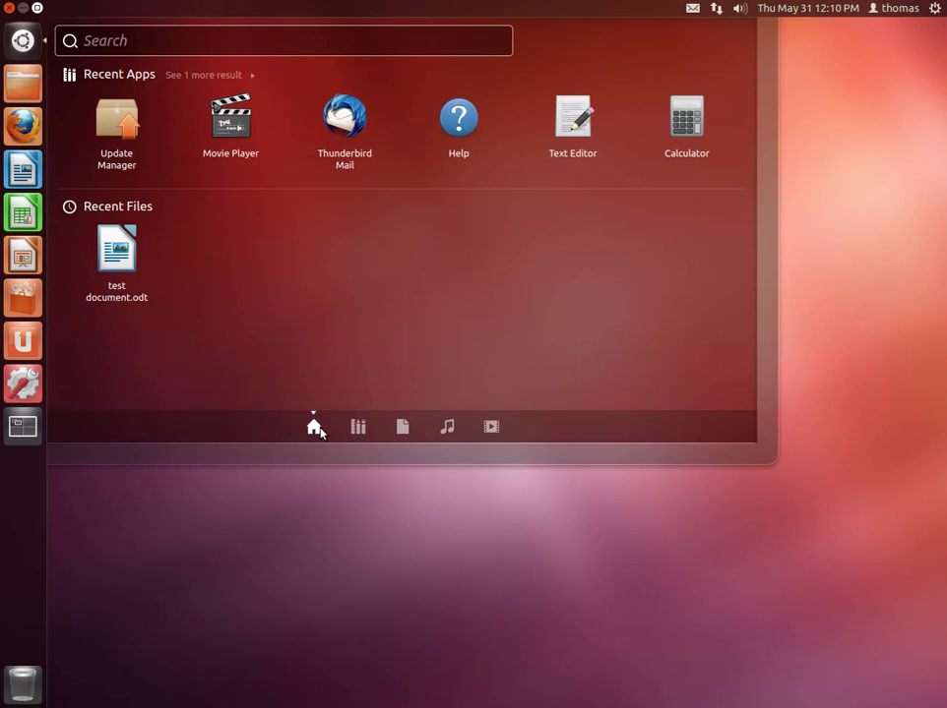
key("Escape")
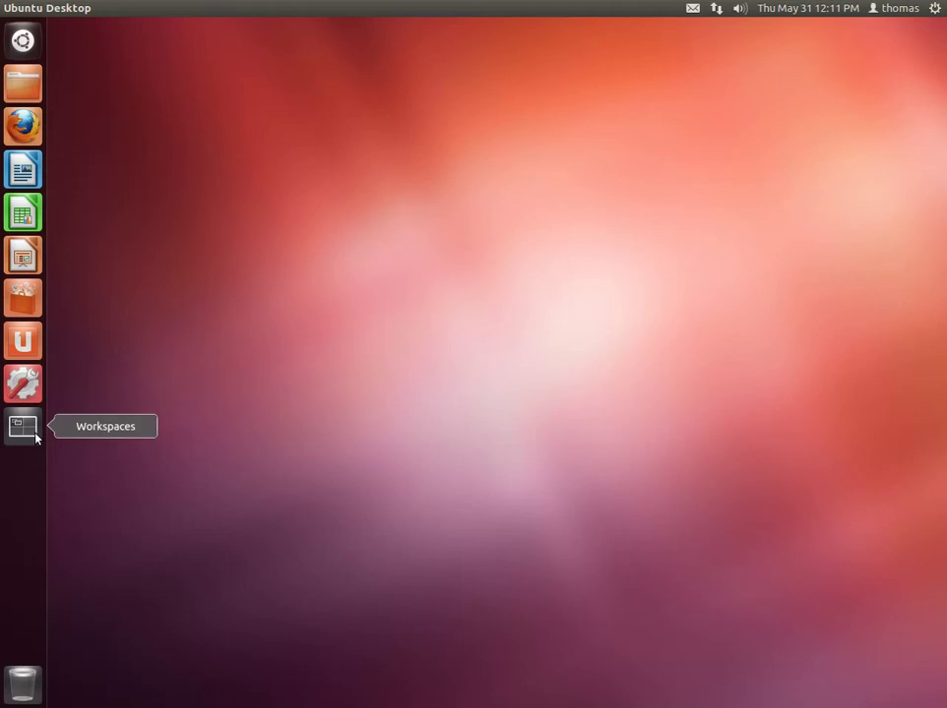
left_click(36, 435)
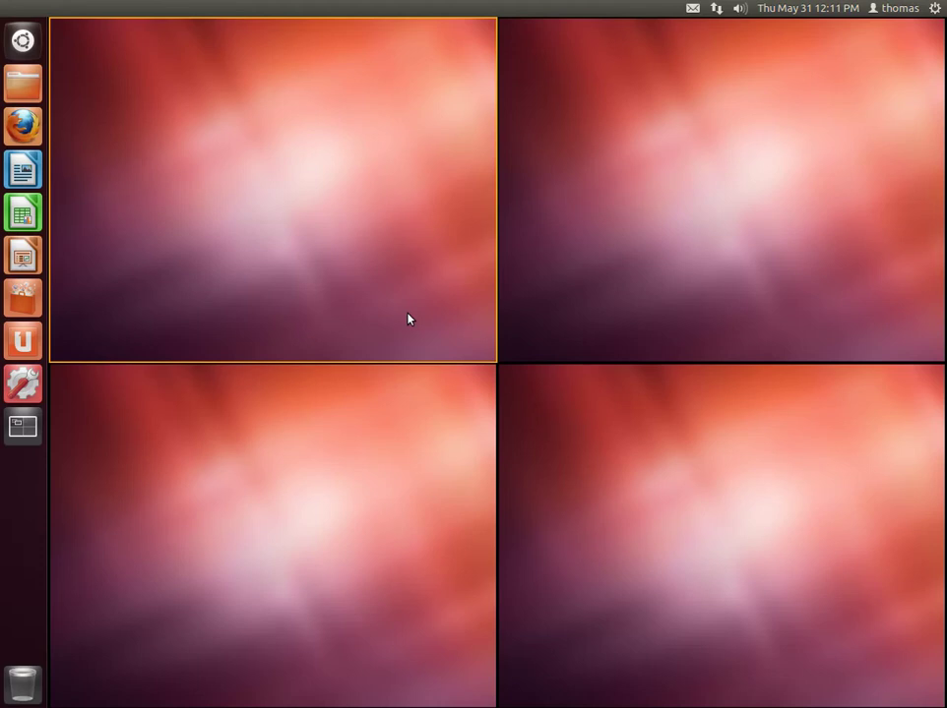
left_click(410, 319)
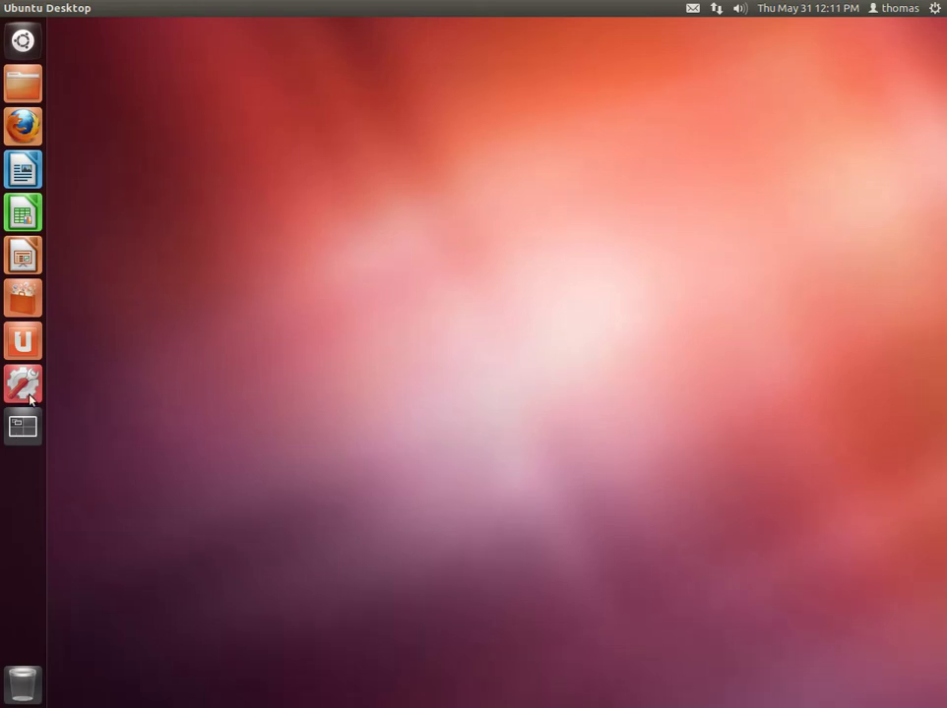
Return to the top-left workspace, unlock Ubuntu One from the launcher, and open Dash home
left_click(23, 425)
left_click(370, 189)
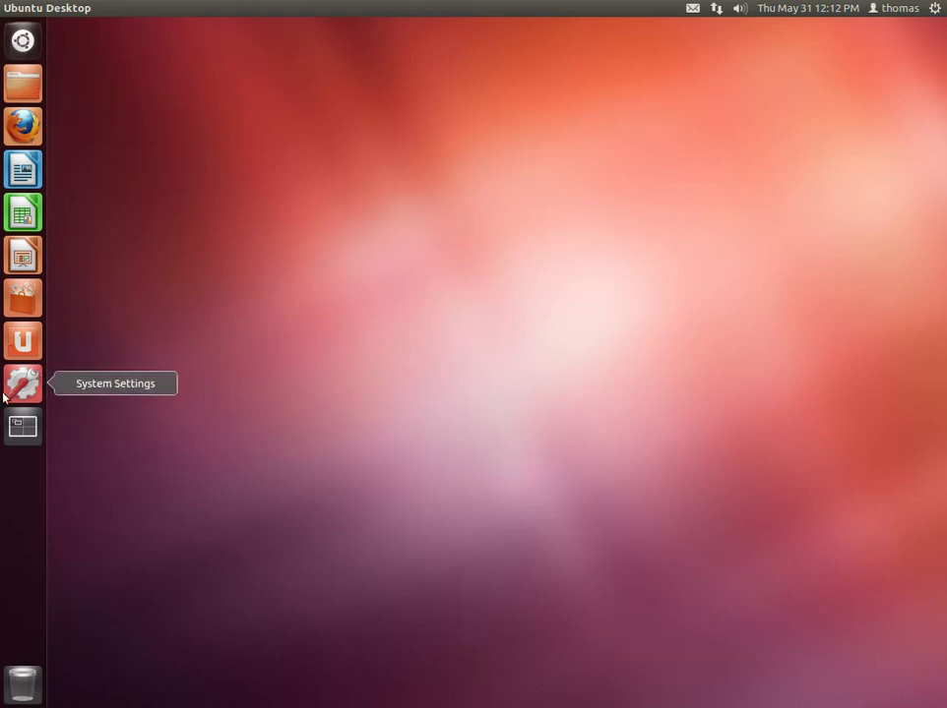
right_click(25, 347)
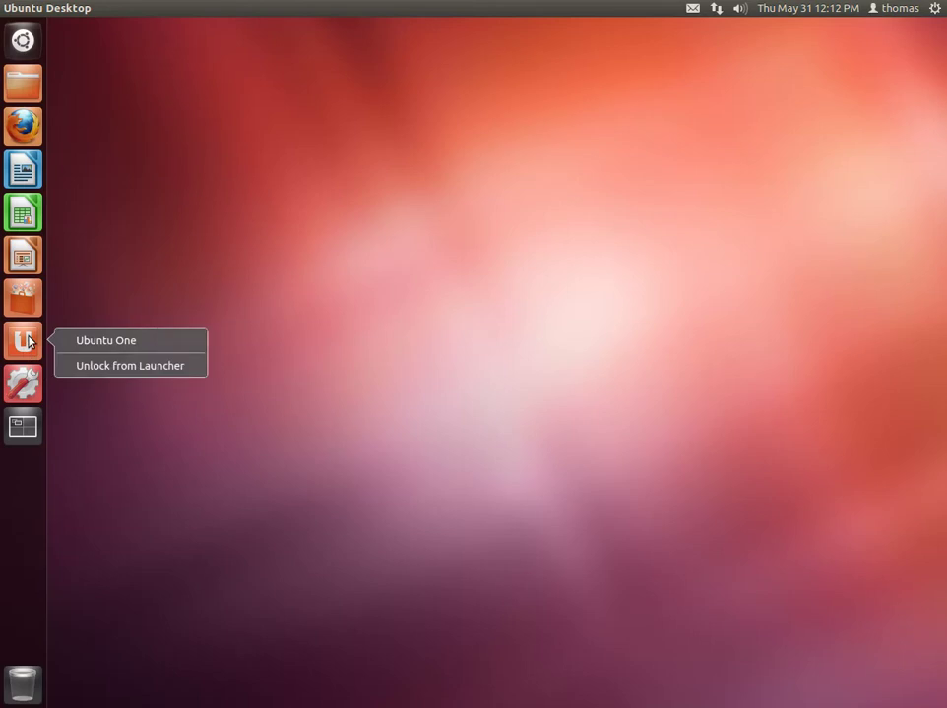
left_click(95, 366)
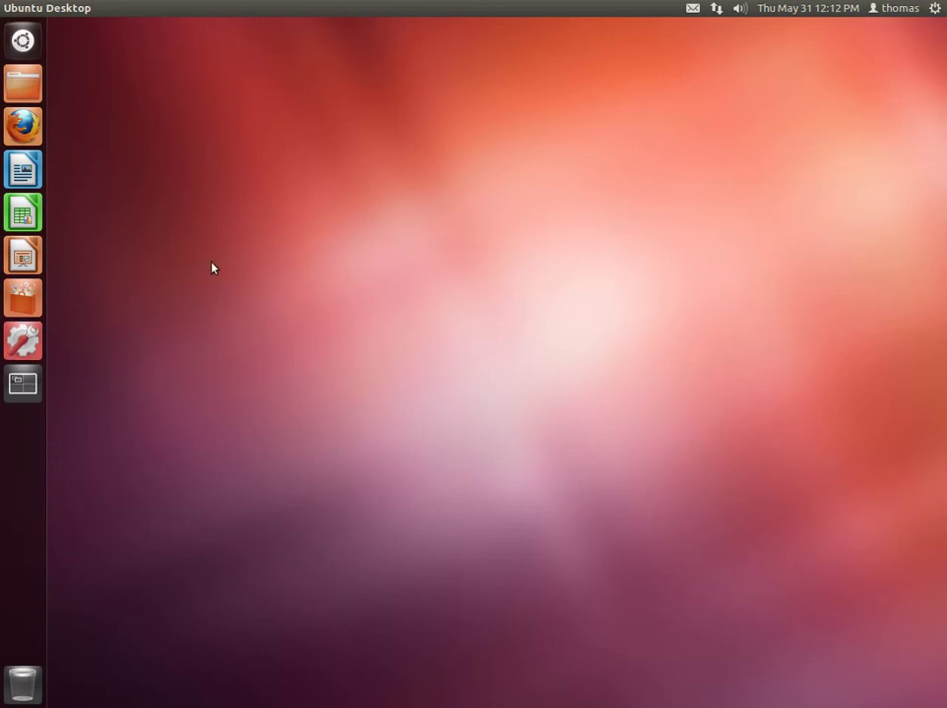
key("super")
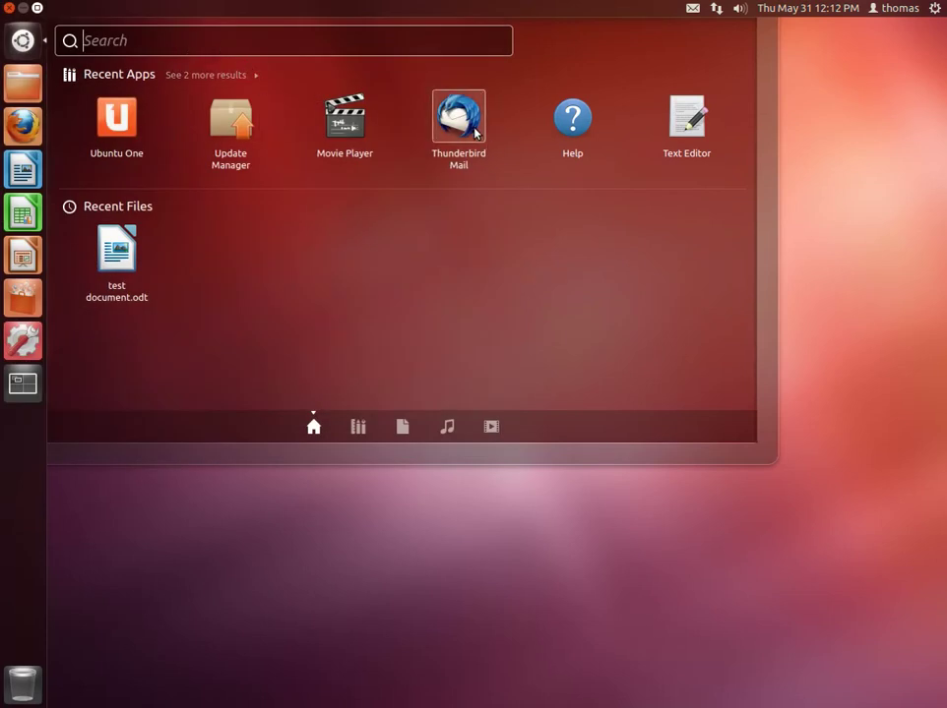
Launch Thunderbird Mail, dismiss its account setup, and close its window
left_click(477, 131)
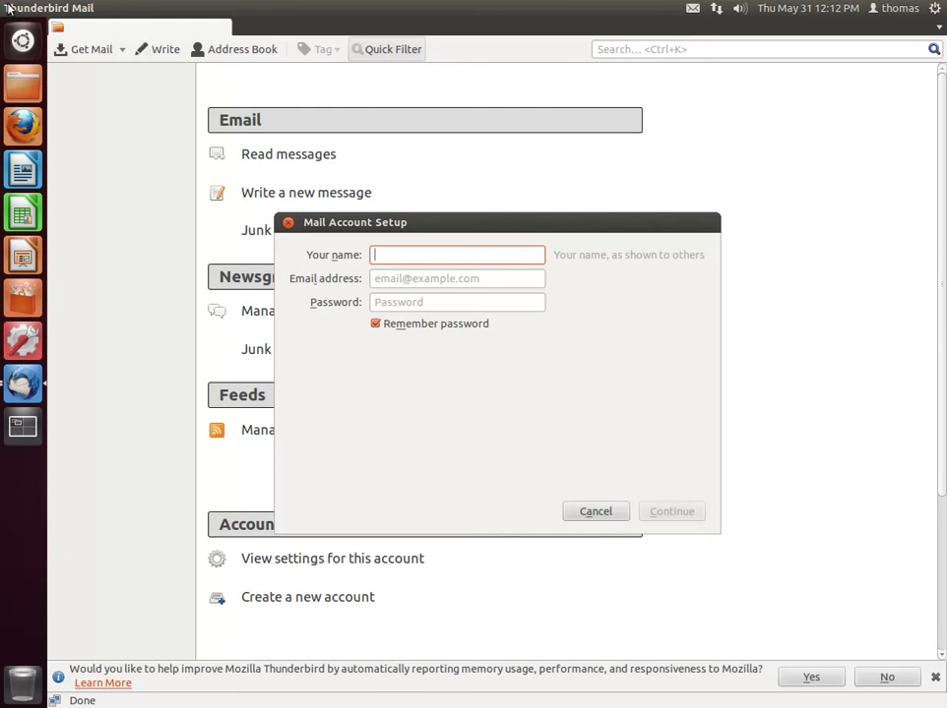
left_click(287, 223)
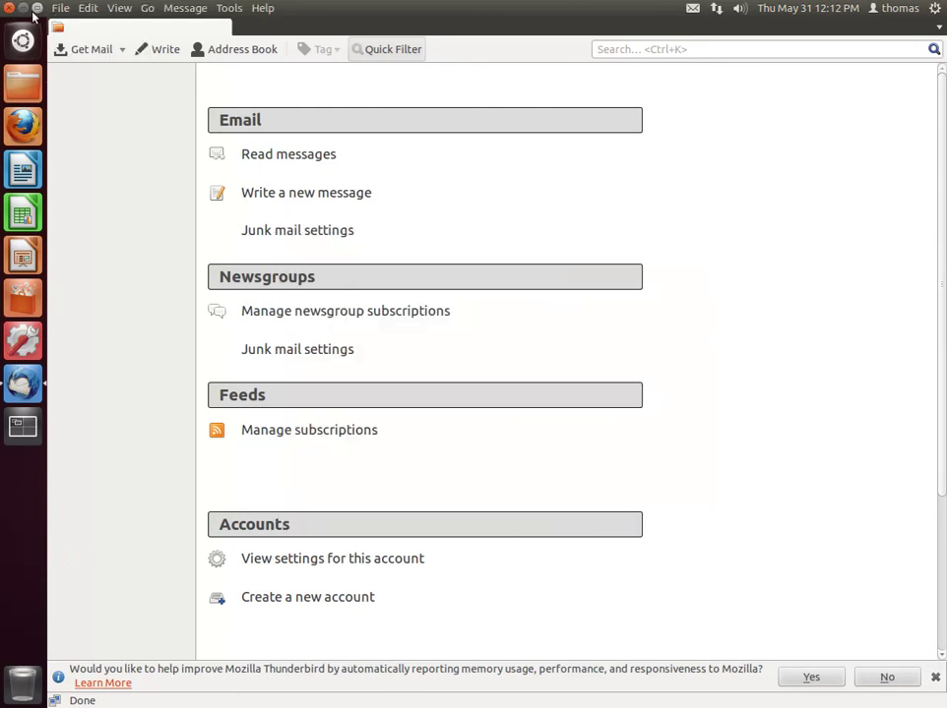
left_click(10, 8)
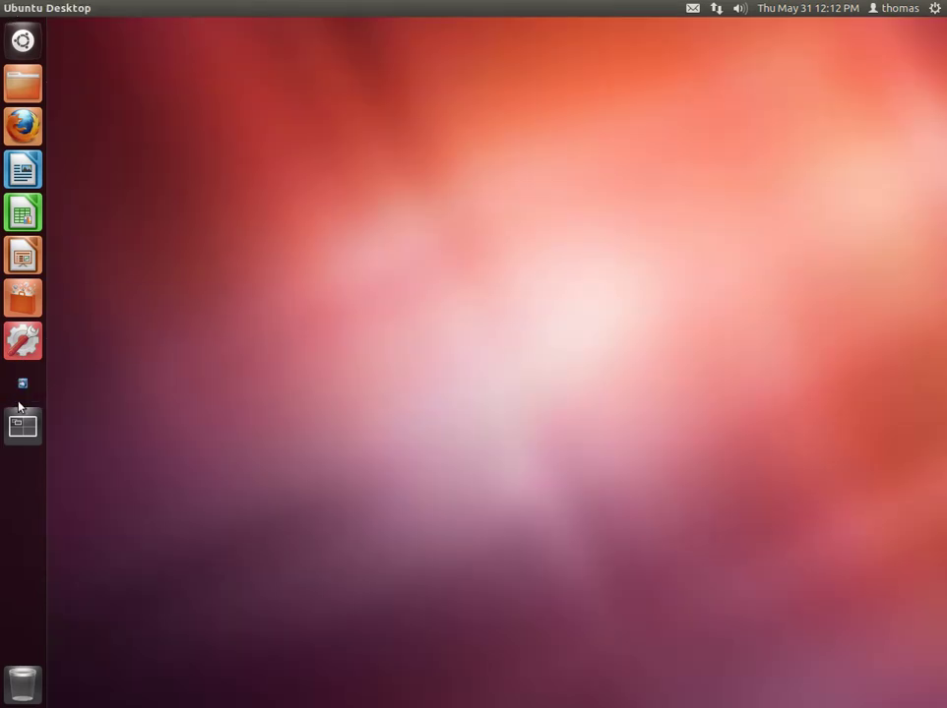
Relaunch Thunderbird from the Dash, lock it to the launcher, then close it again
left_click(23, 43)
left_click(115, 118)
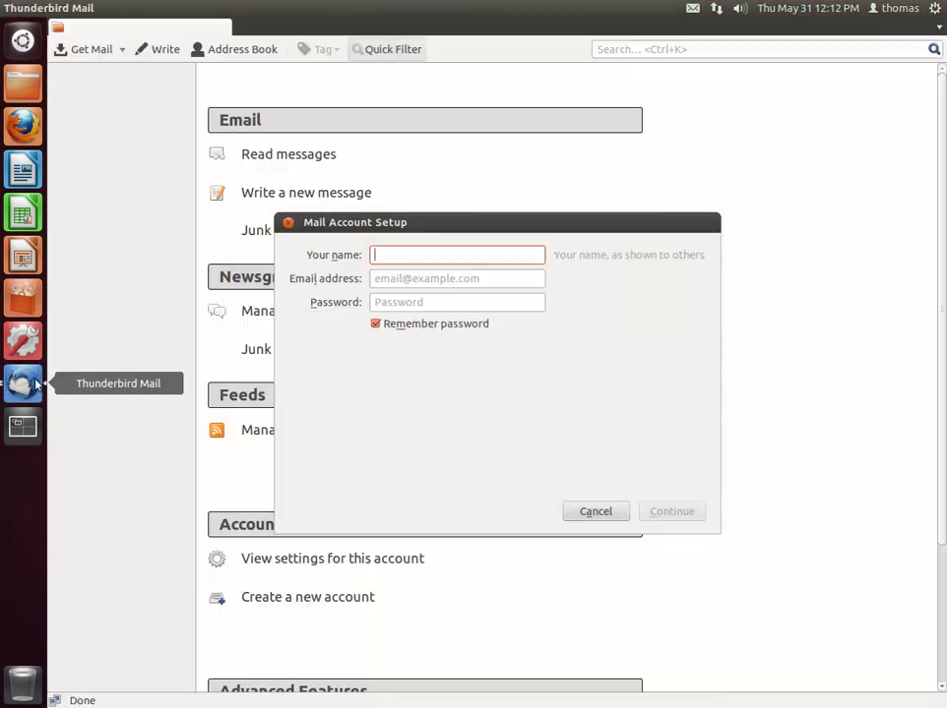
right_click(36, 384)
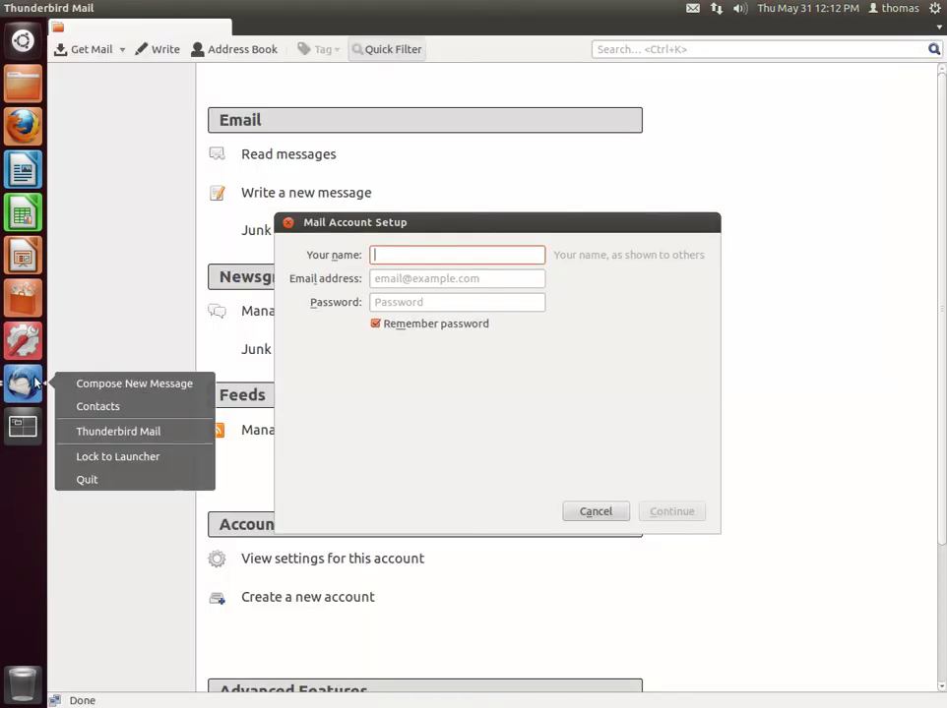
left_click(80, 456)
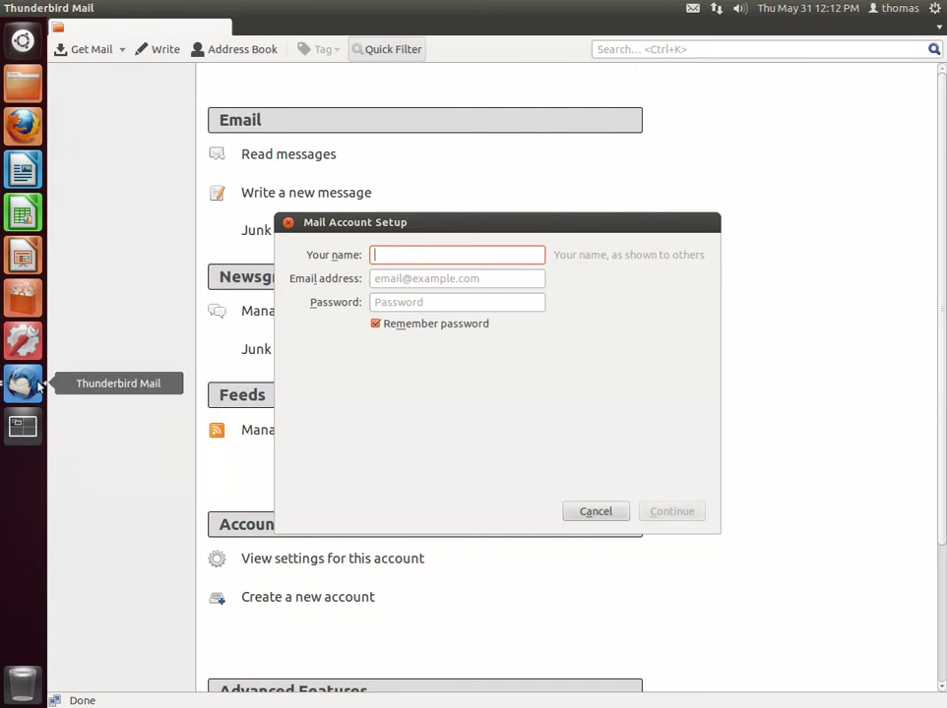
left_click(287, 223)
left_click(8, 9)
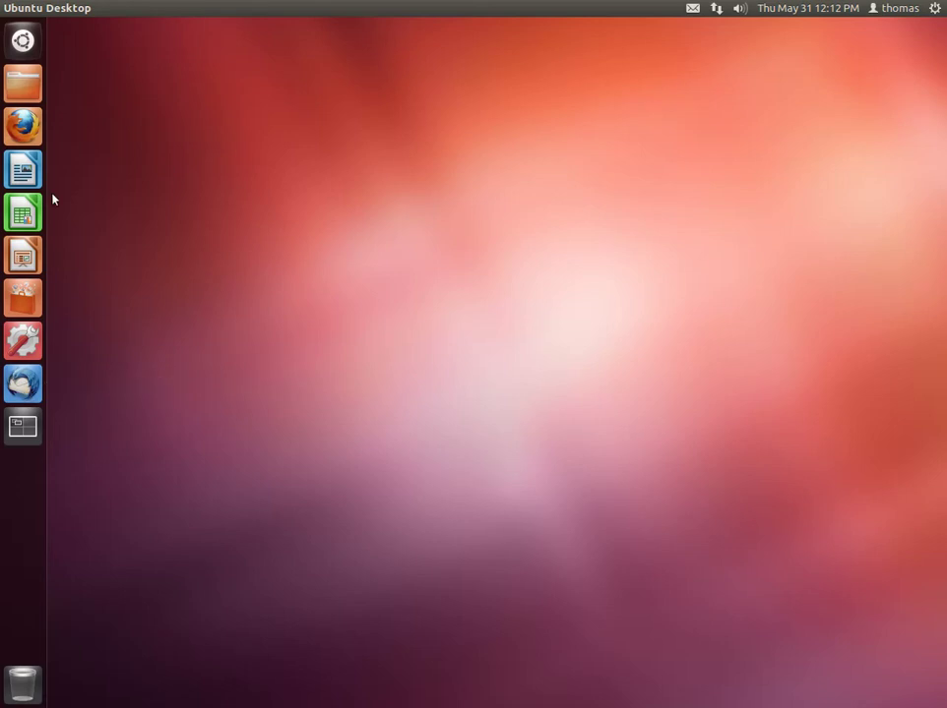
Move the Thunderbird launcher icon to just below Firefox and show the gear system menu
left_click(16, 386)
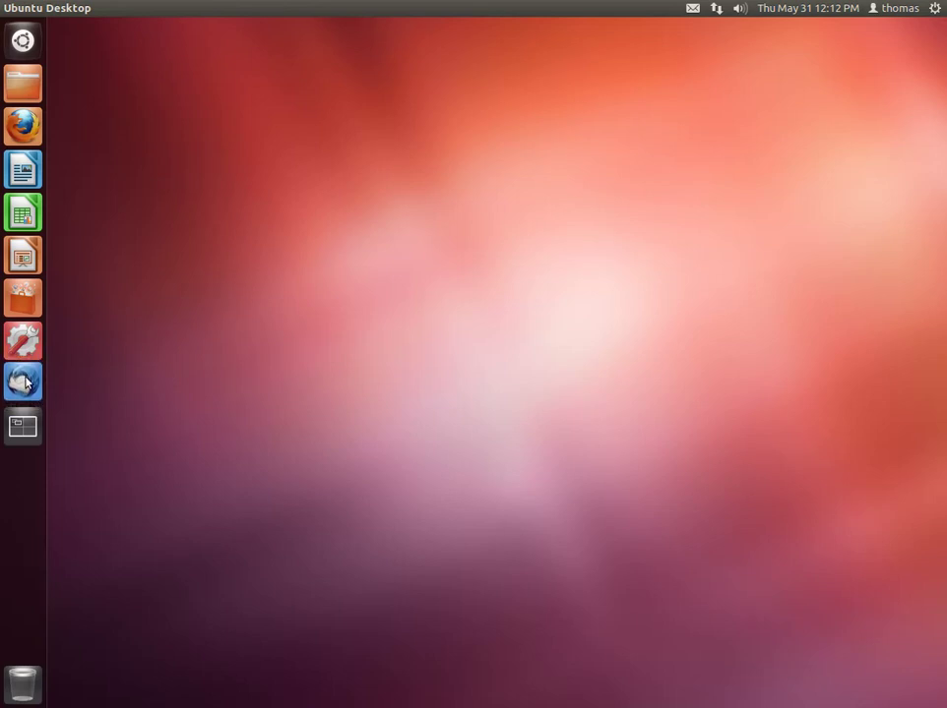
left_click_drag(23, 384, 38, 175)
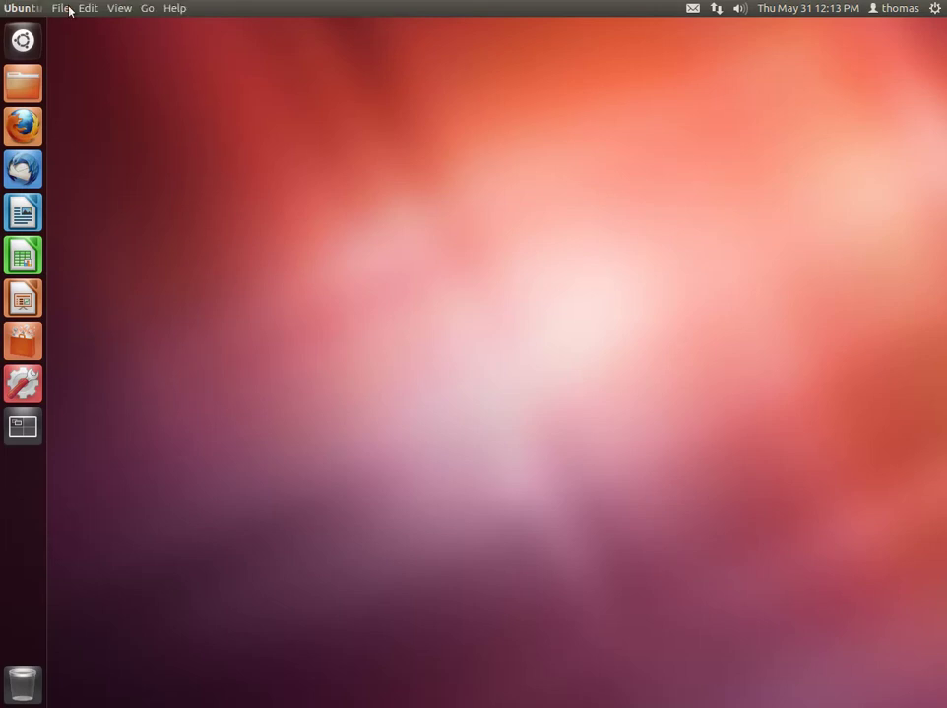
left_click(933, 9)
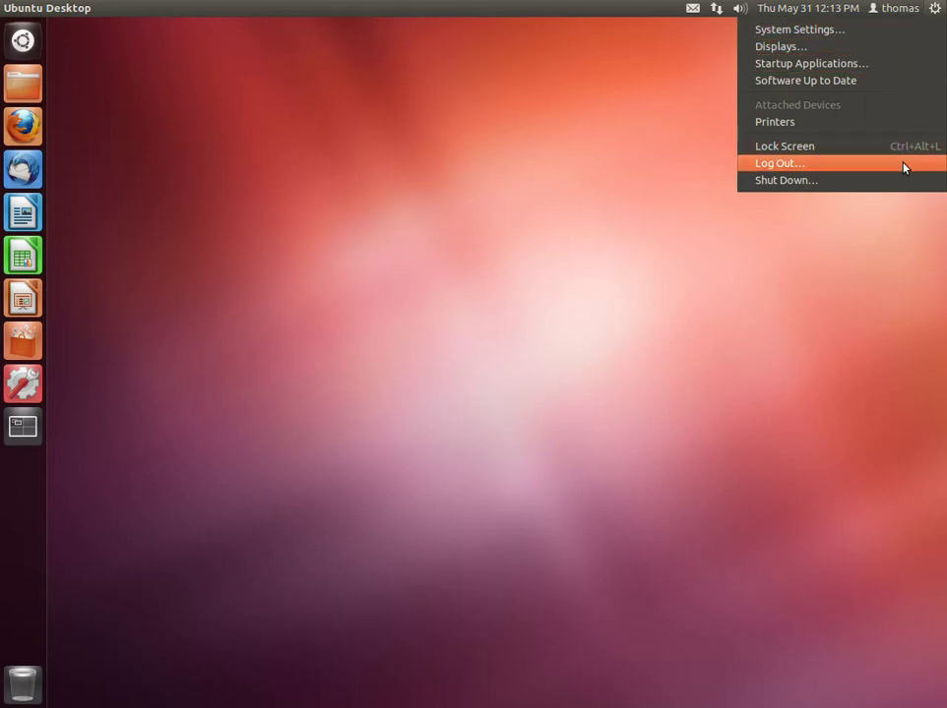
Dismiss the gear and user menus and open Time & Date Settings from the clock
left_click(718, 98)
left_click(901, 9)
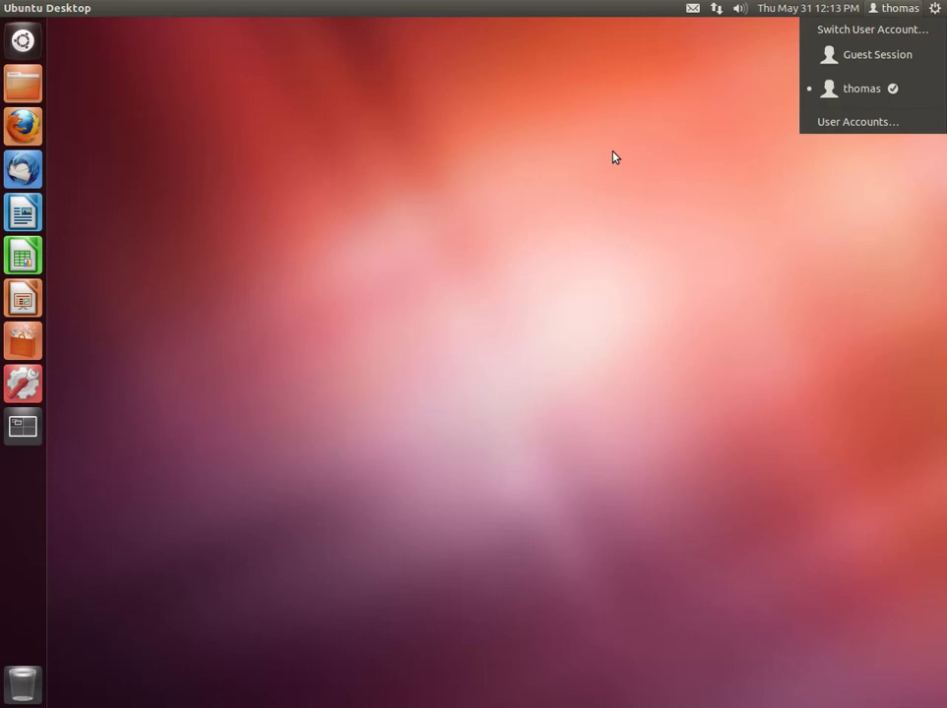
left_click(661, 97)
left_click(797, 9)
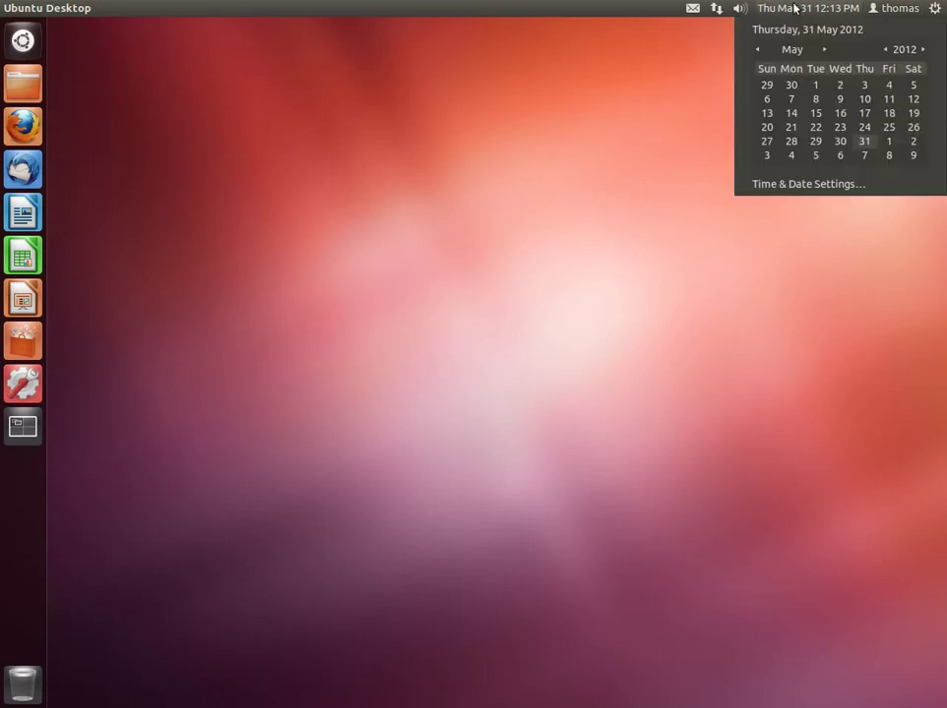
left_click(822, 187)
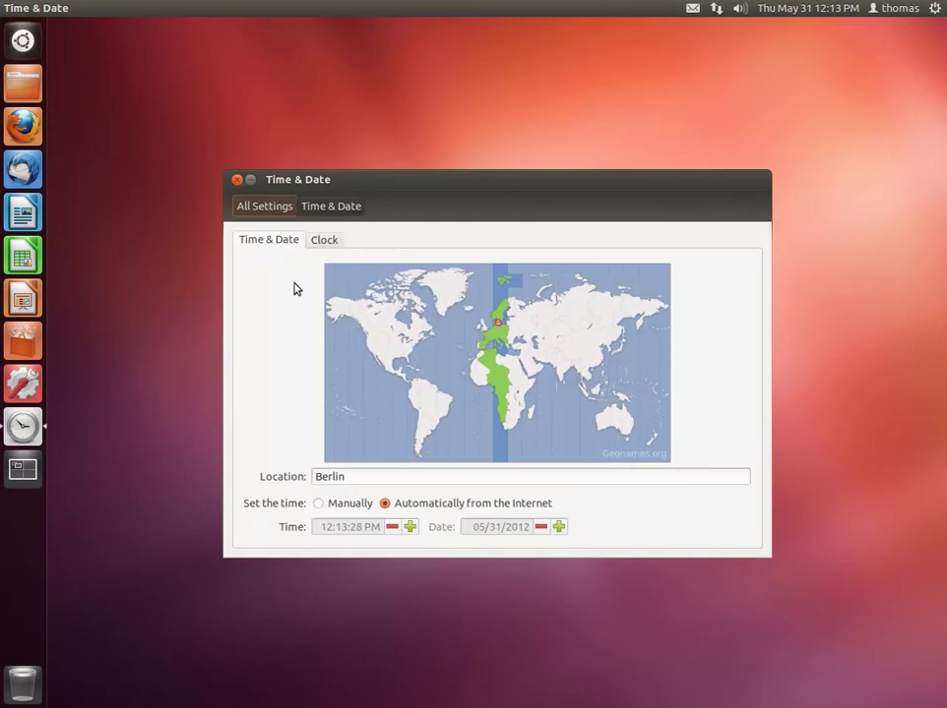
On the Clock tab, untick then re-tick Date and month and Weekday, and close the settings
left_click(325, 242)
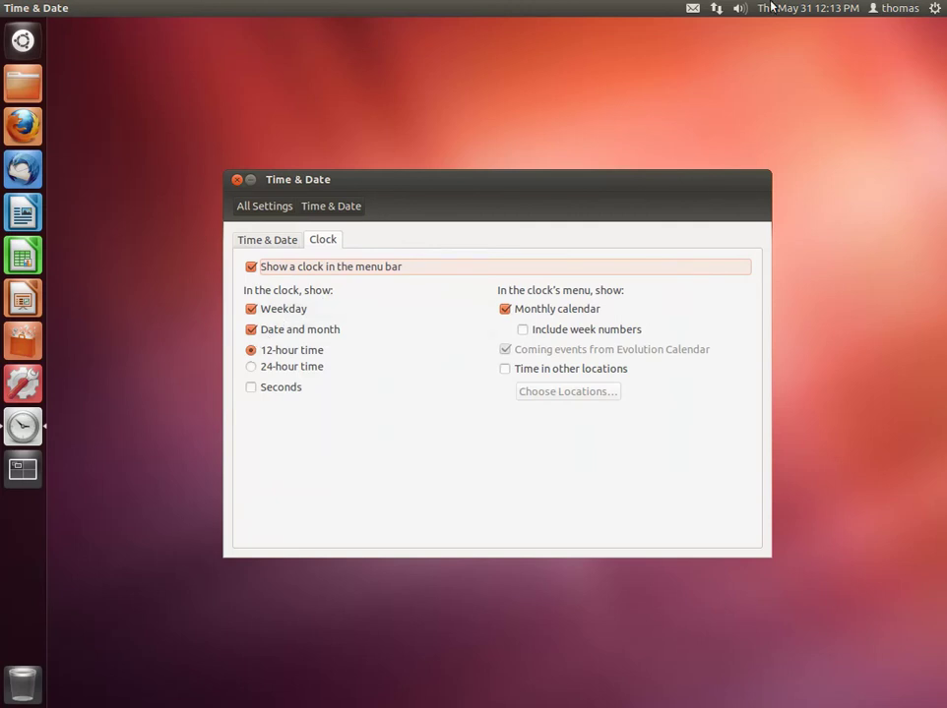
left_click(251, 330)
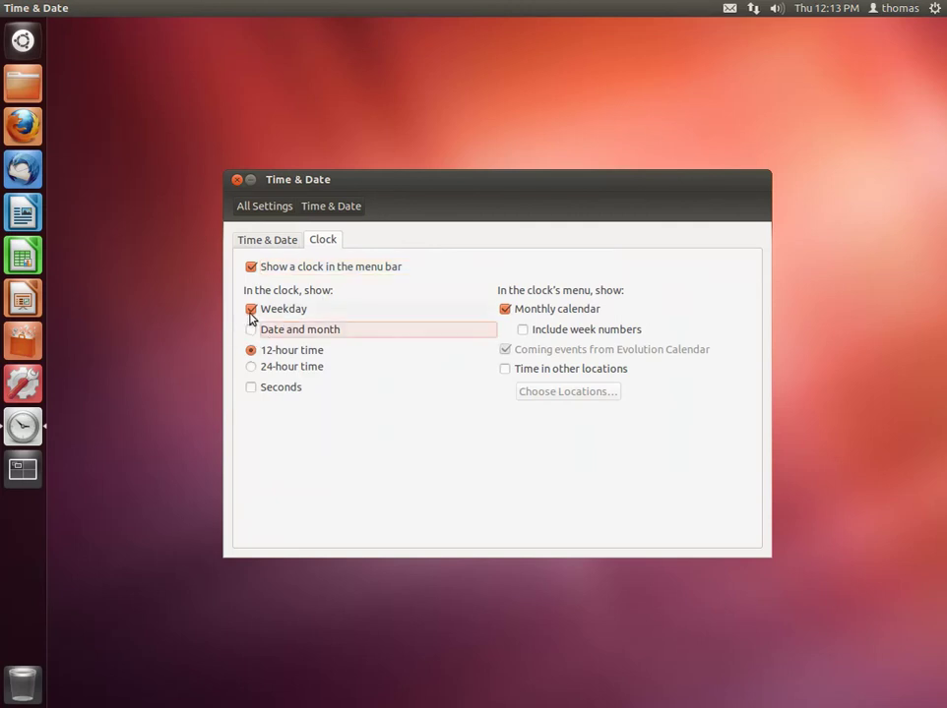
left_click(251, 310)
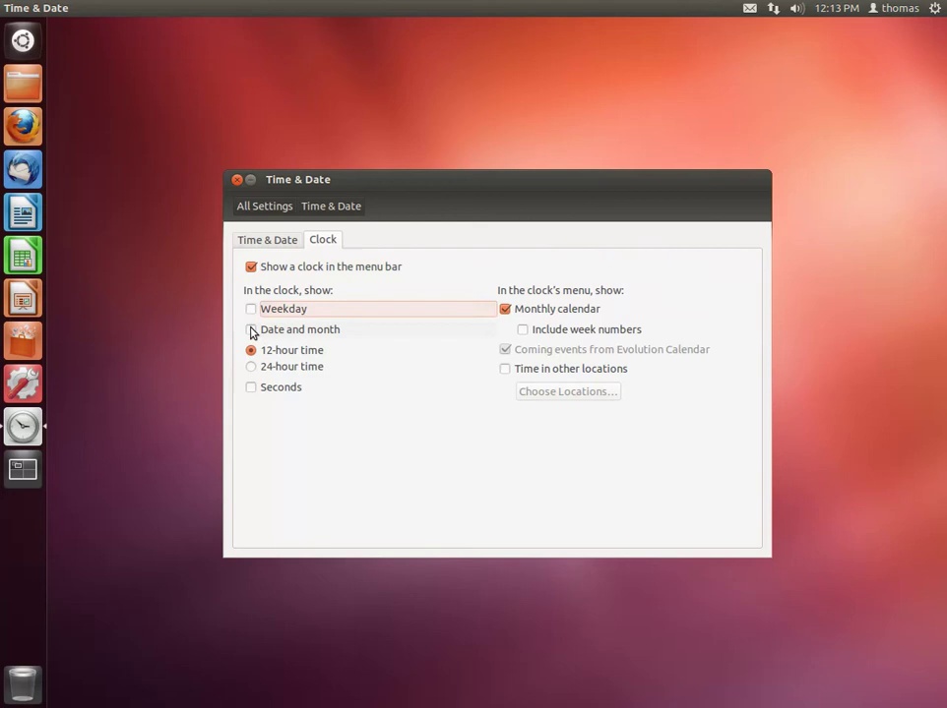
left_click(250, 310)
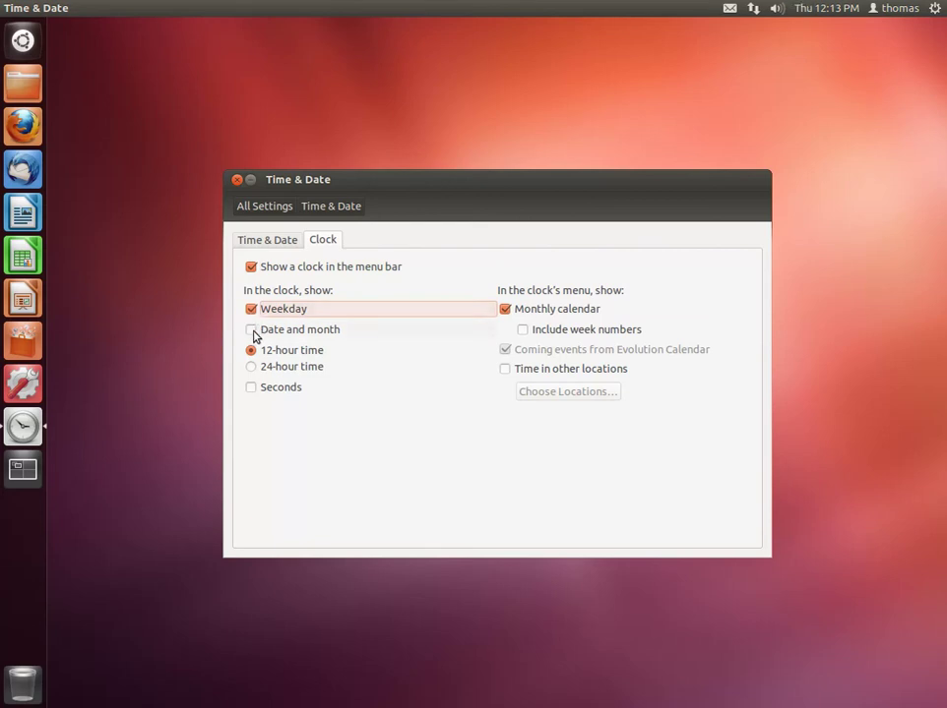
left_click(252, 331)
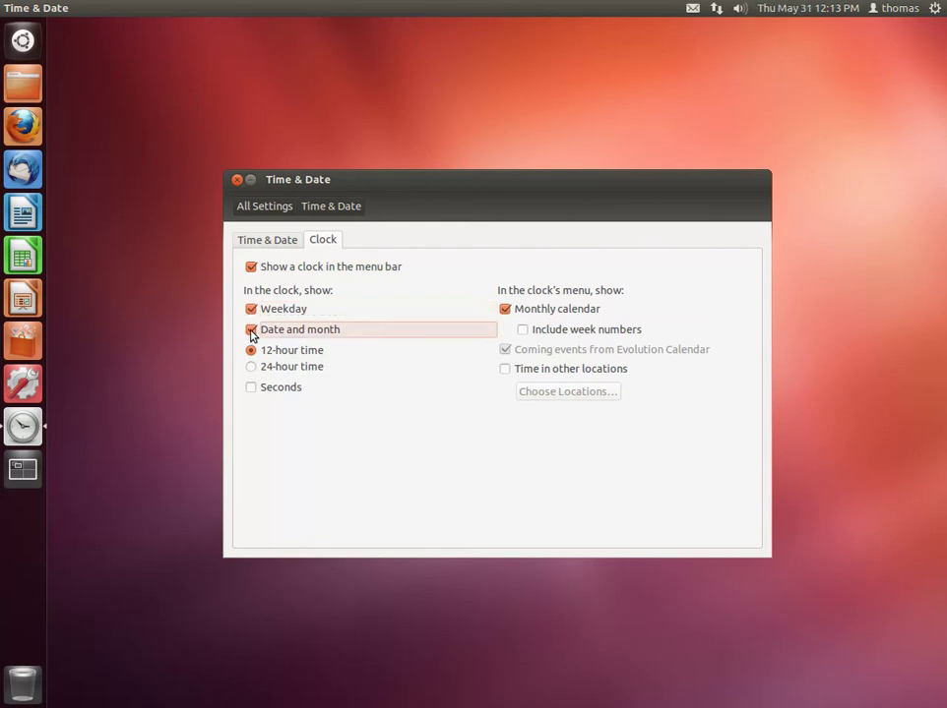
left_click(236, 181)
Check the sound menu's volume and Rhythmbox controls, then show the network menu
left_click(739, 8)
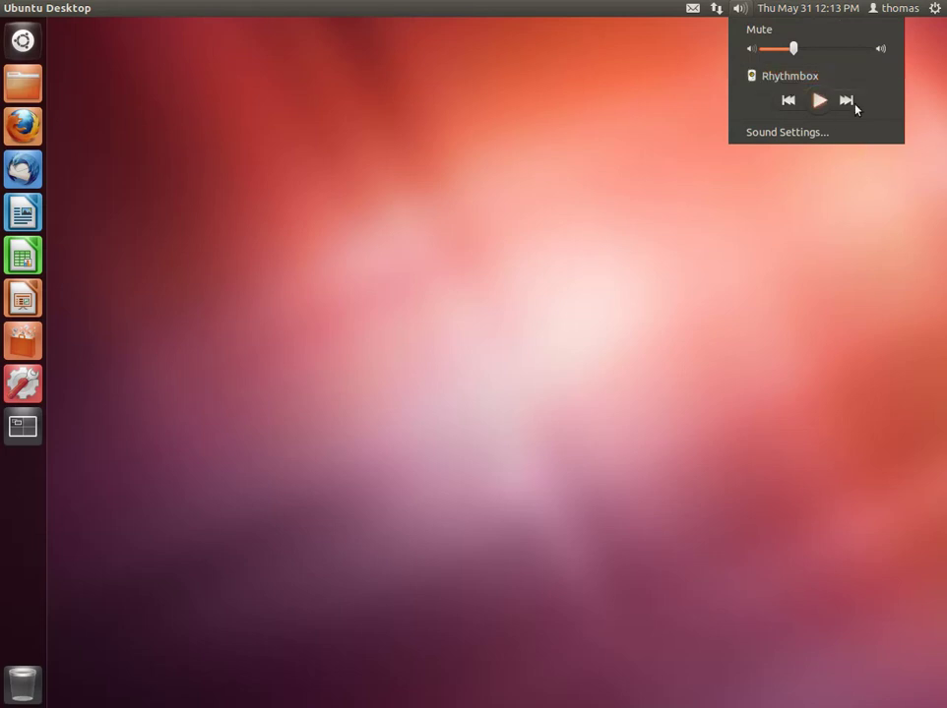
left_click(737, 9)
left_click(715, 11)
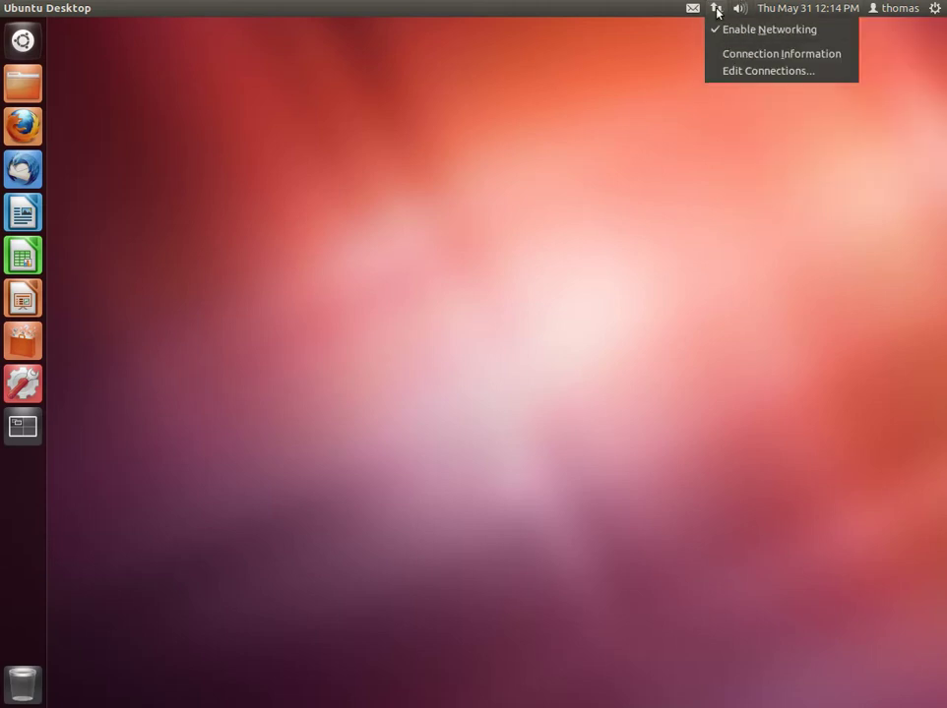
Switch to the messaging menu showing Offline chat status and Mail options
mouse_move(693, 11)
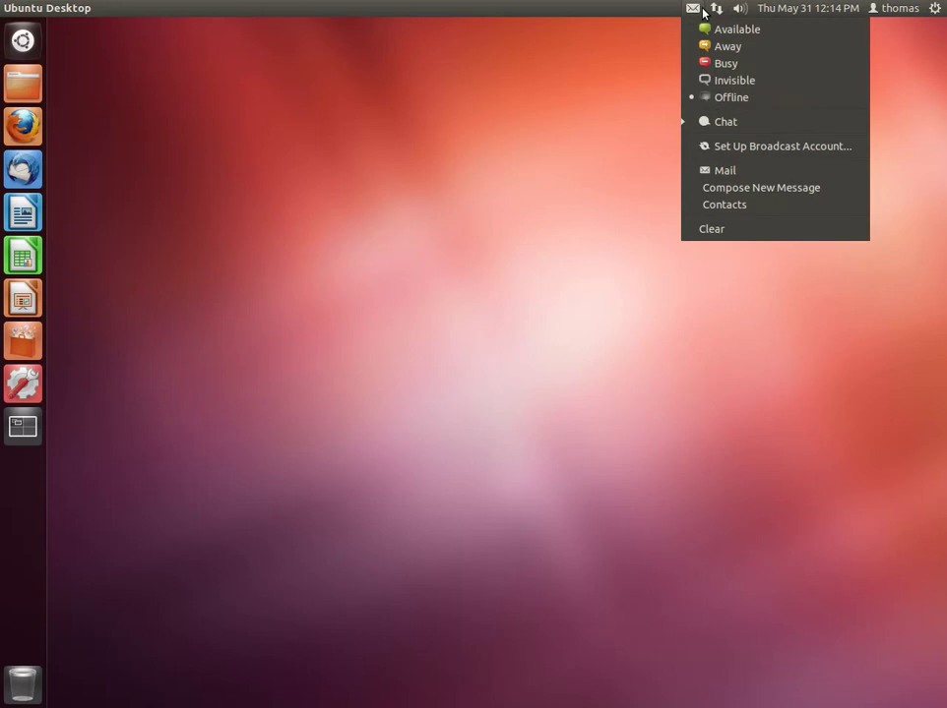
Start Mail from the messaging menu, then dismiss the account setup and close Thunderbird
left_click(730, 173)
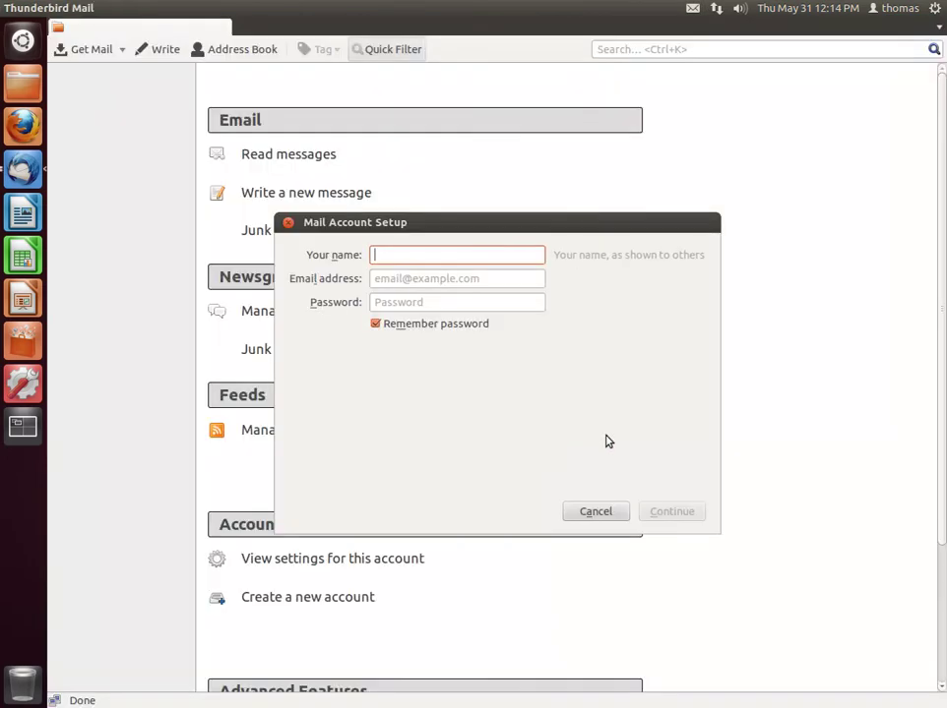
left_click(287, 226)
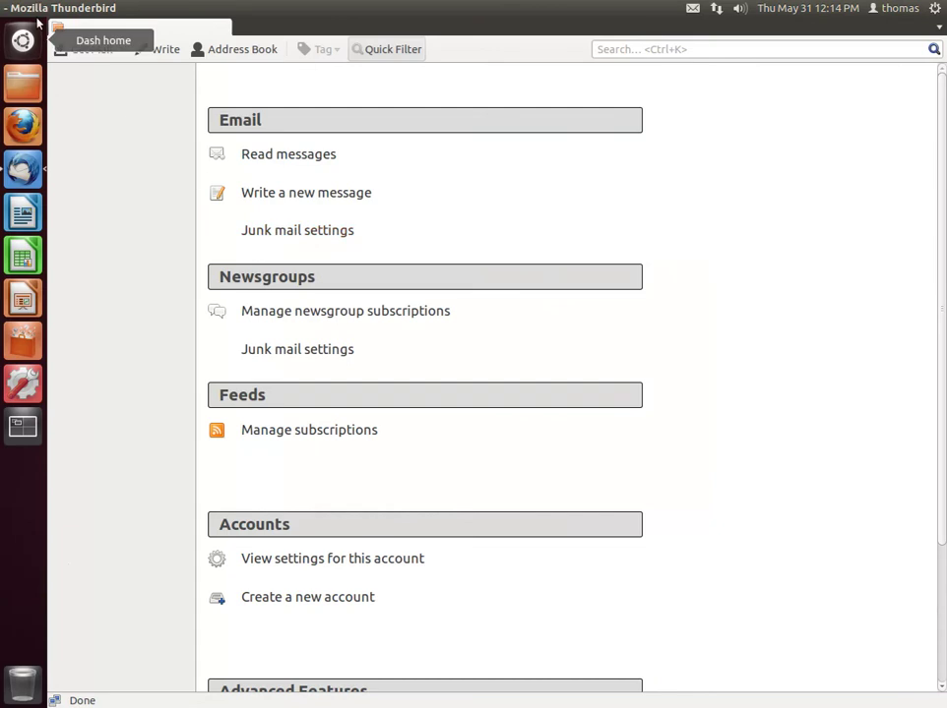
left_click(9, 9)
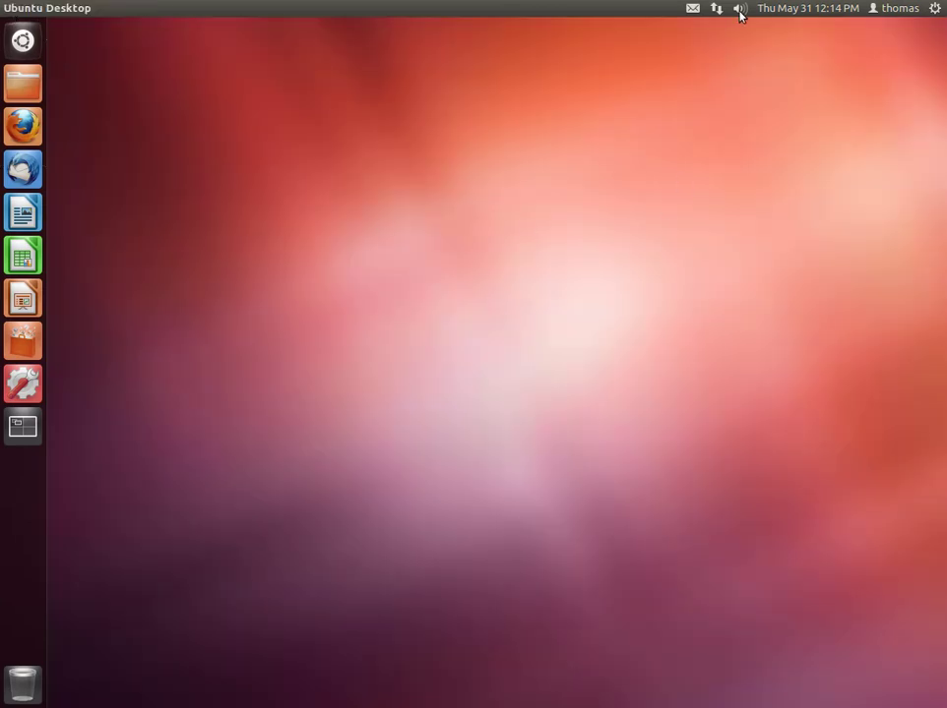
Open the envelope messaging menu and close it again, twice
left_click(694, 10)
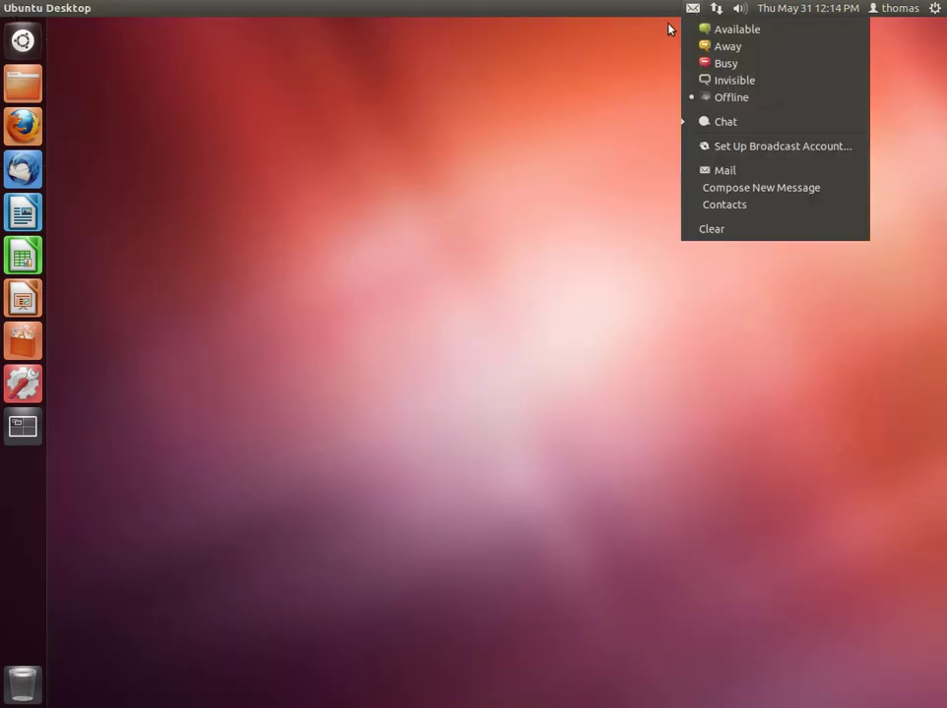
left_click(636, 48)
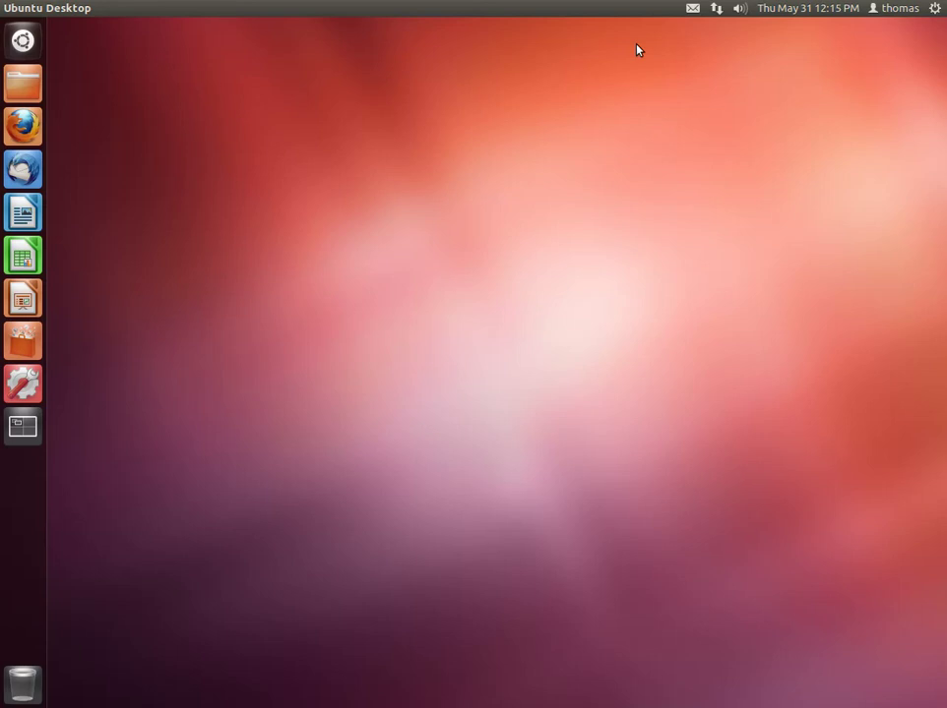
left_click(692, 10)
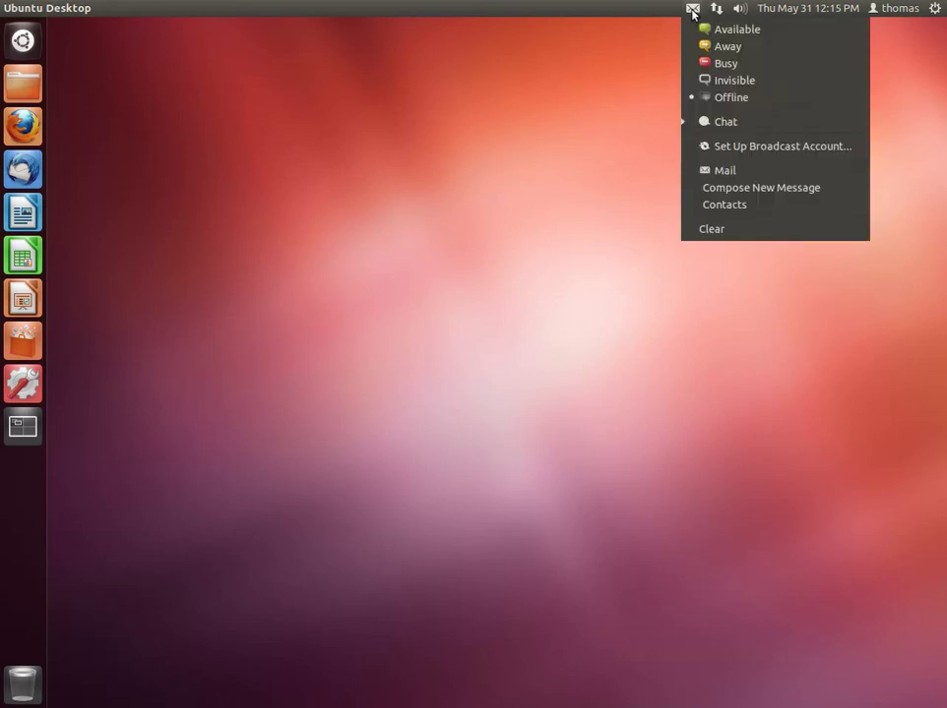
left_click(549, 201)
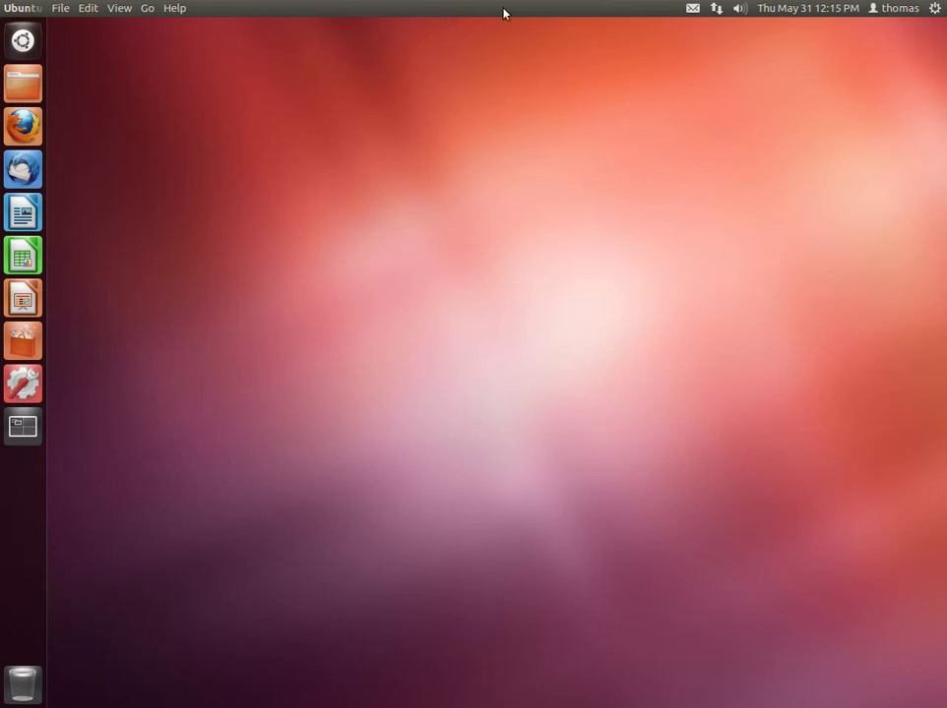
left_click(23, 125)
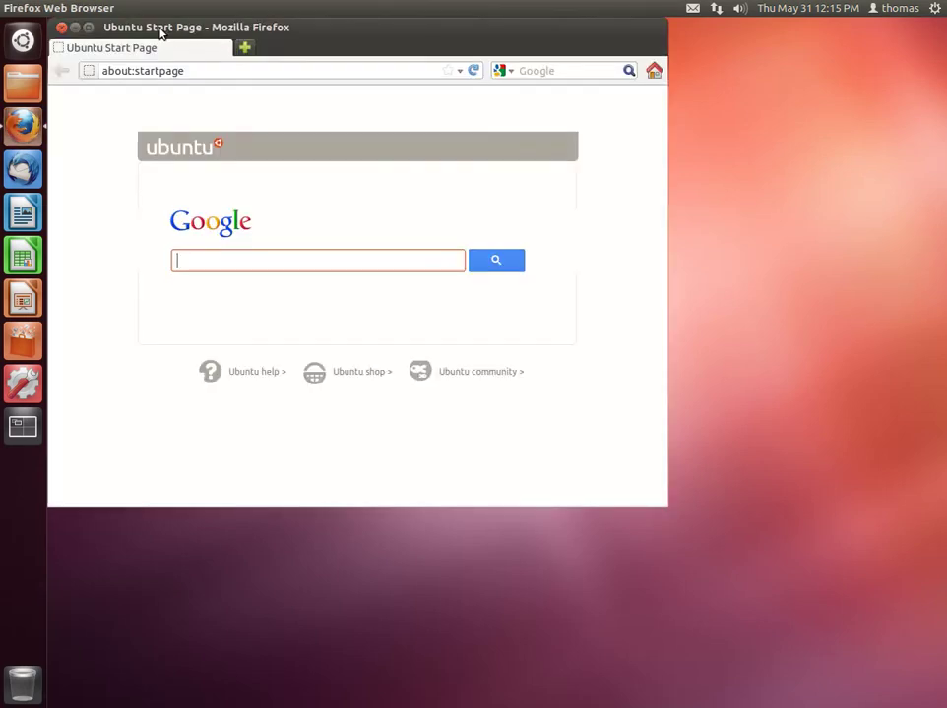
left_click_drag(215, 27, 252, 91)
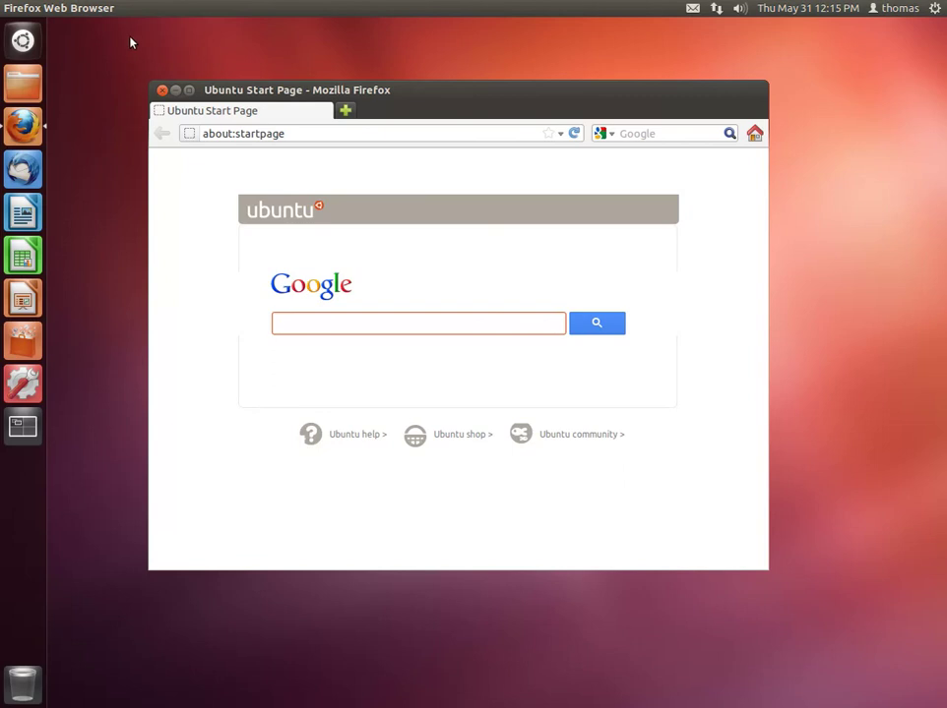
mouse_move(98, 13)
left_click(189, 91)
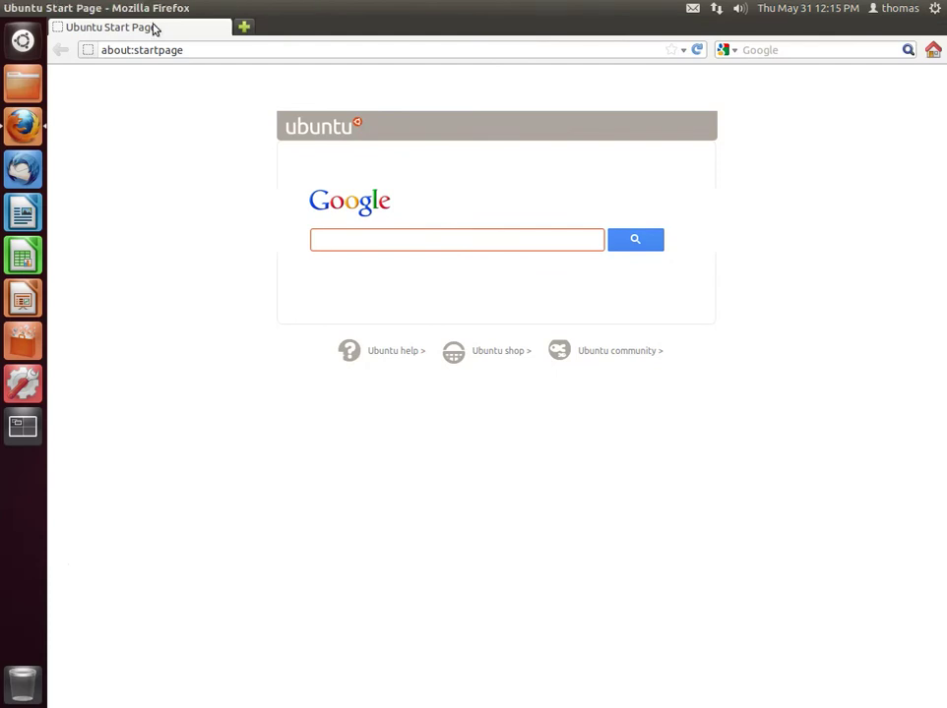
left_click(37, 9)
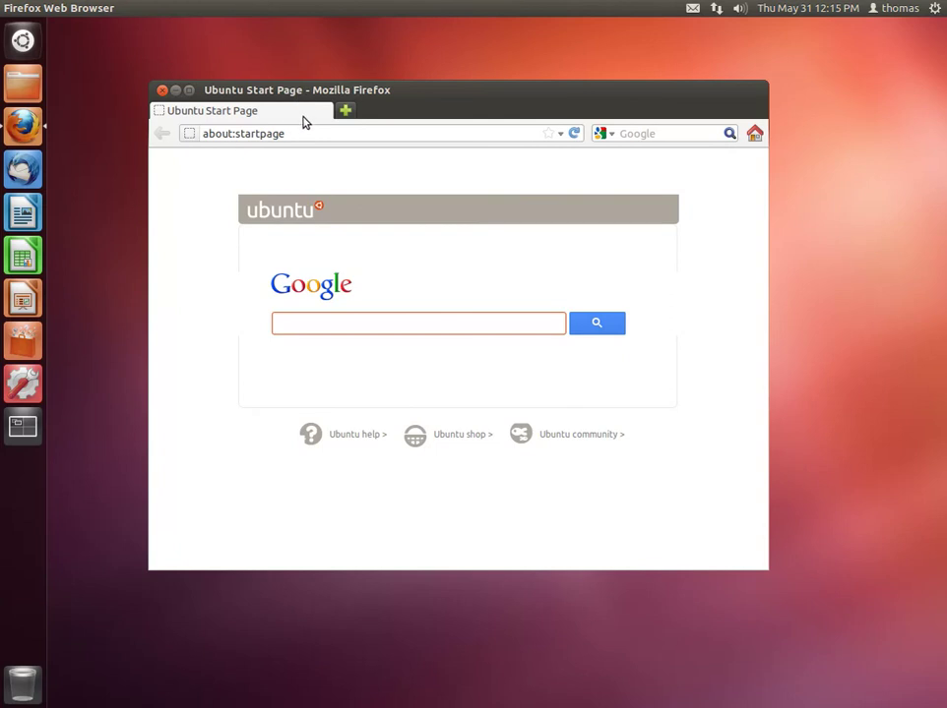
mouse_move(269, 98)
left_mouse_down()
mouse_move(282, 270)
mouse_move(280, 98)
left_mouse_up()
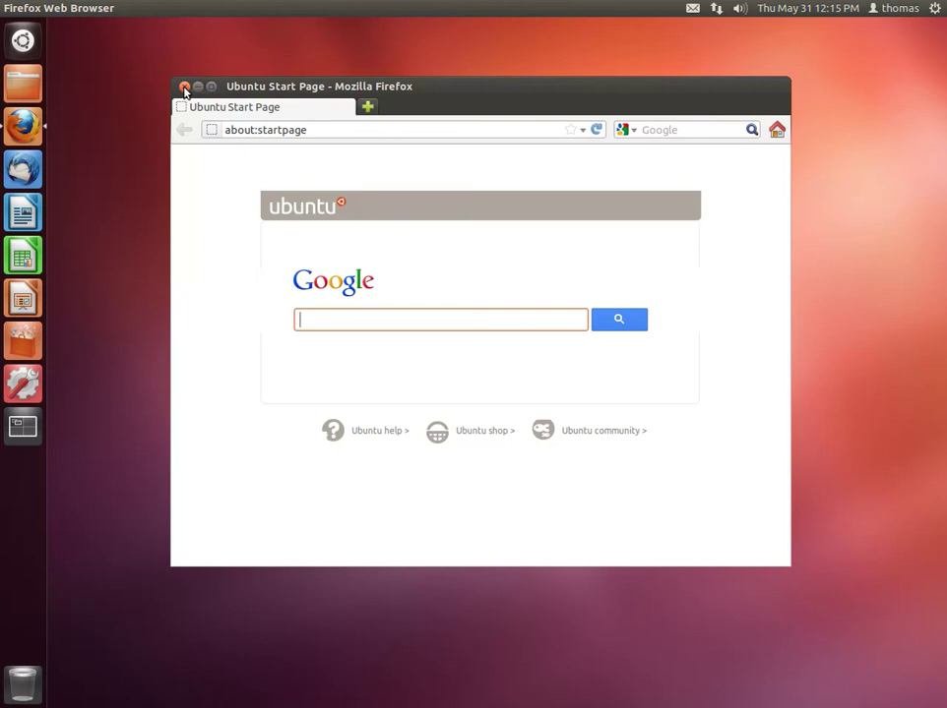
left_click(184, 88)
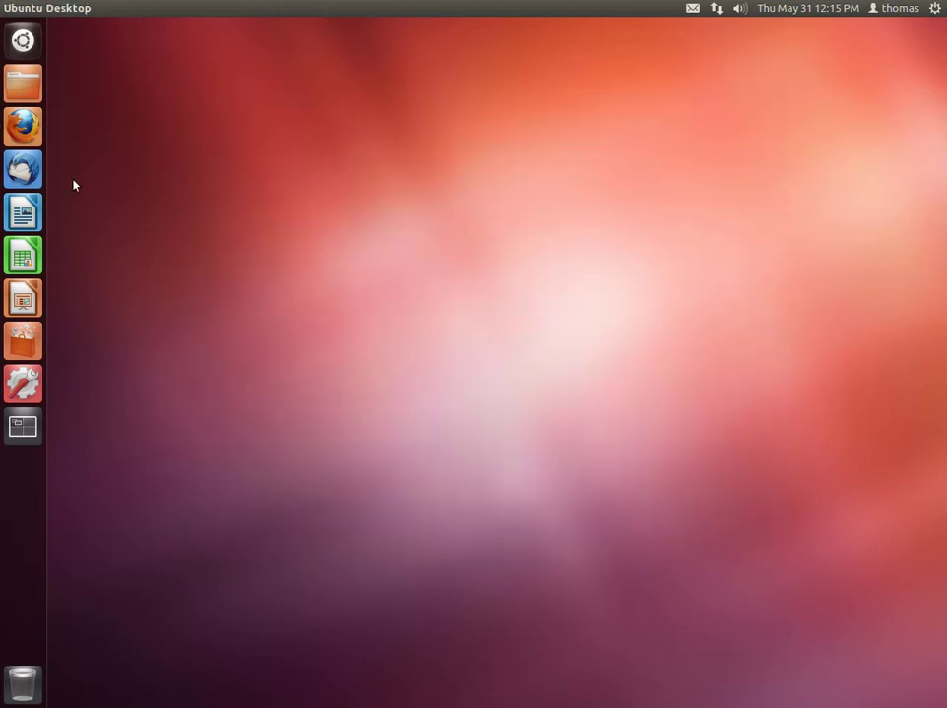
left_click(23, 211)
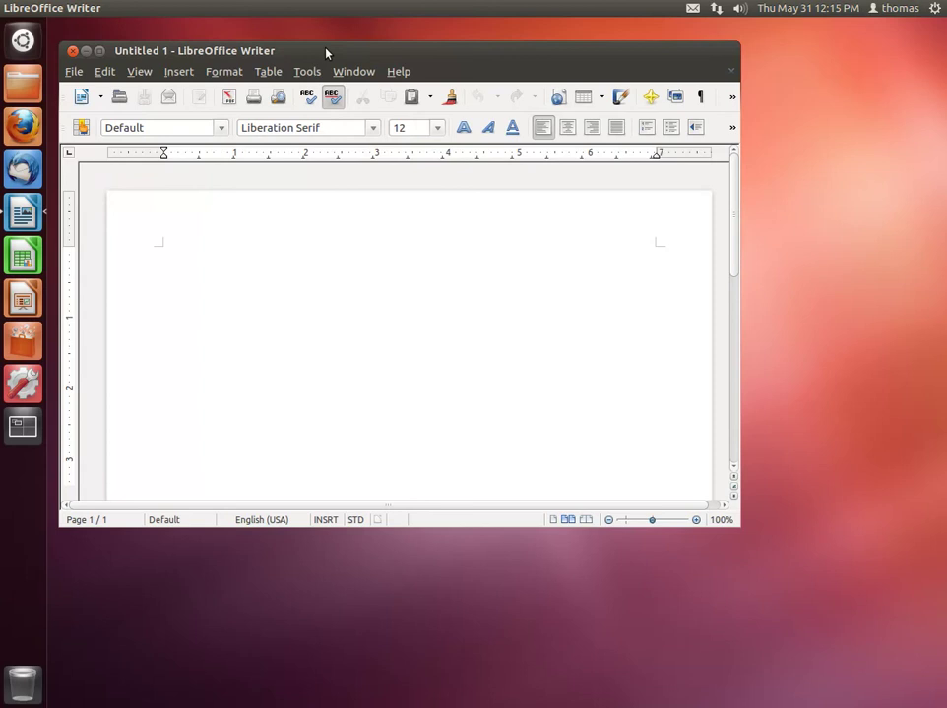
left_click_drag(327, 53, 389, 78)
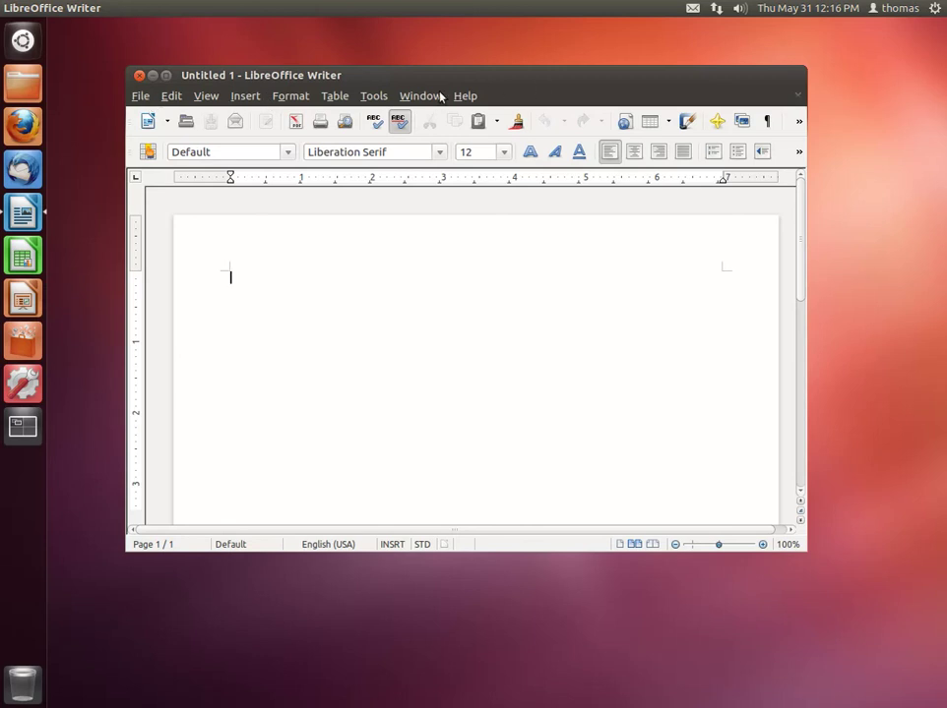
left_click(166, 76)
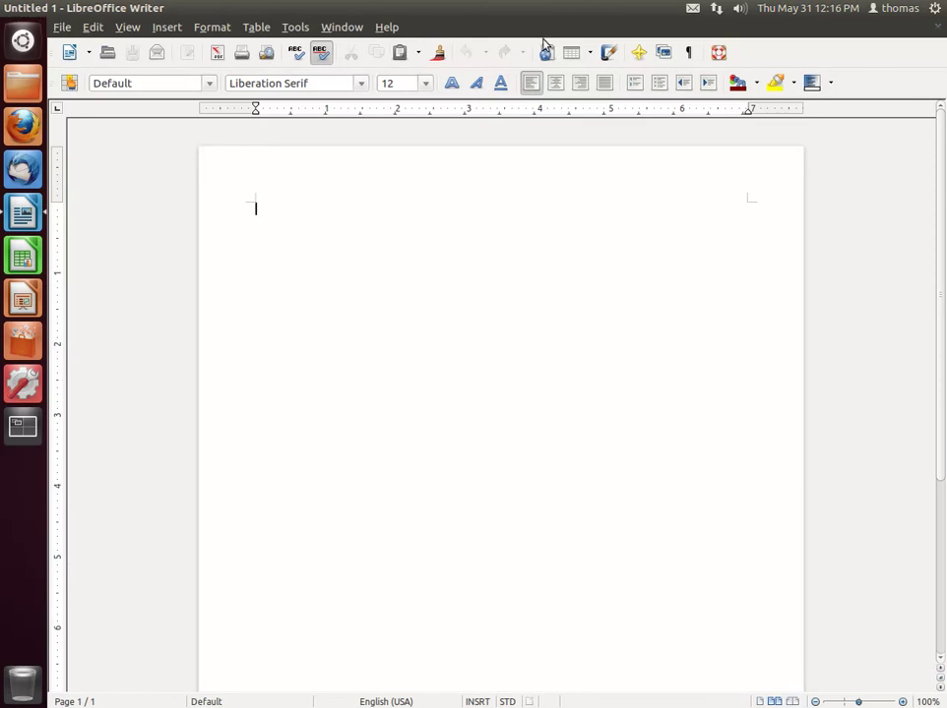
left_click(37, 8)
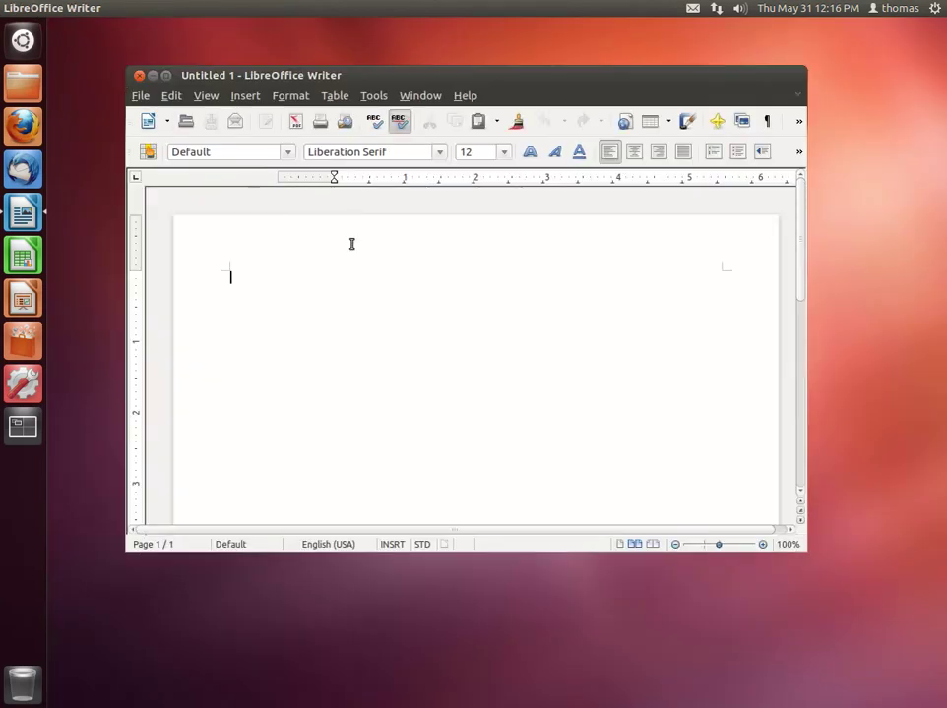
left_click(140, 75)
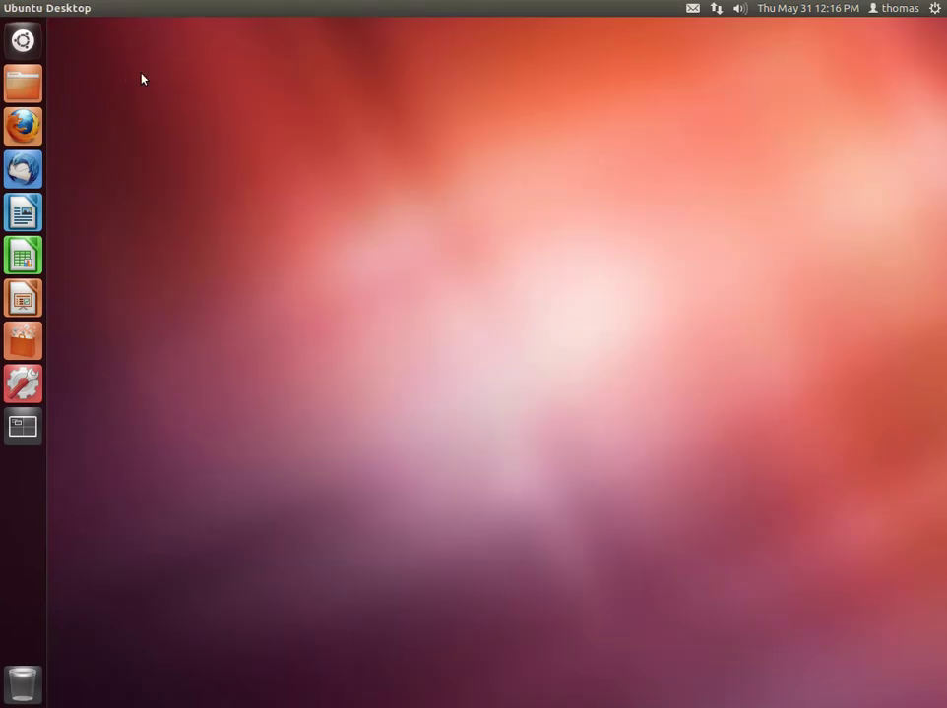
left_click(34, 74)
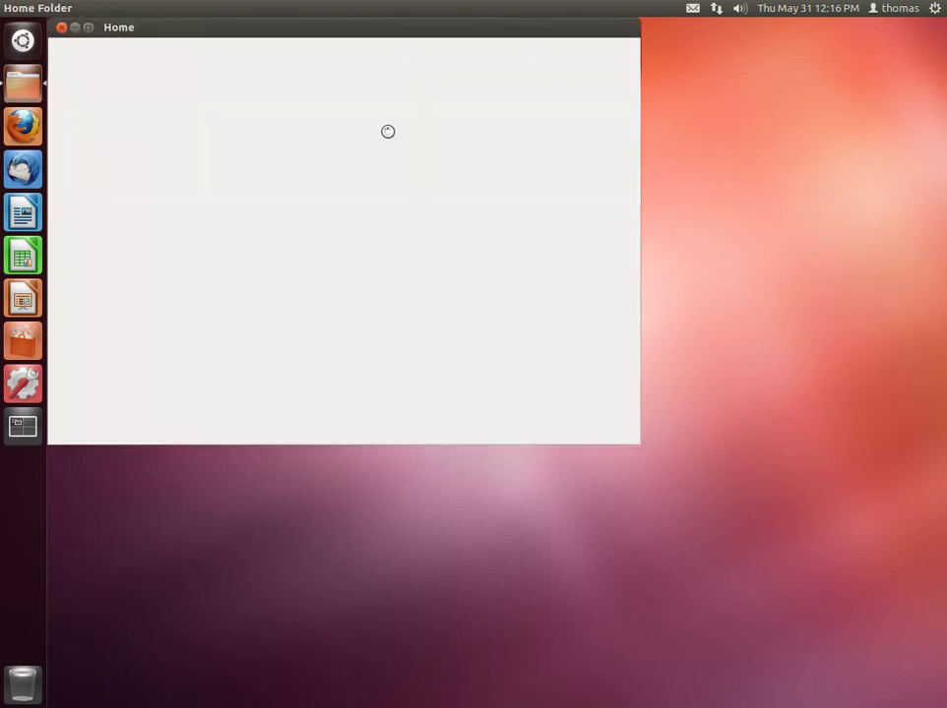
left_click_drag(286, 46, 370, 105)
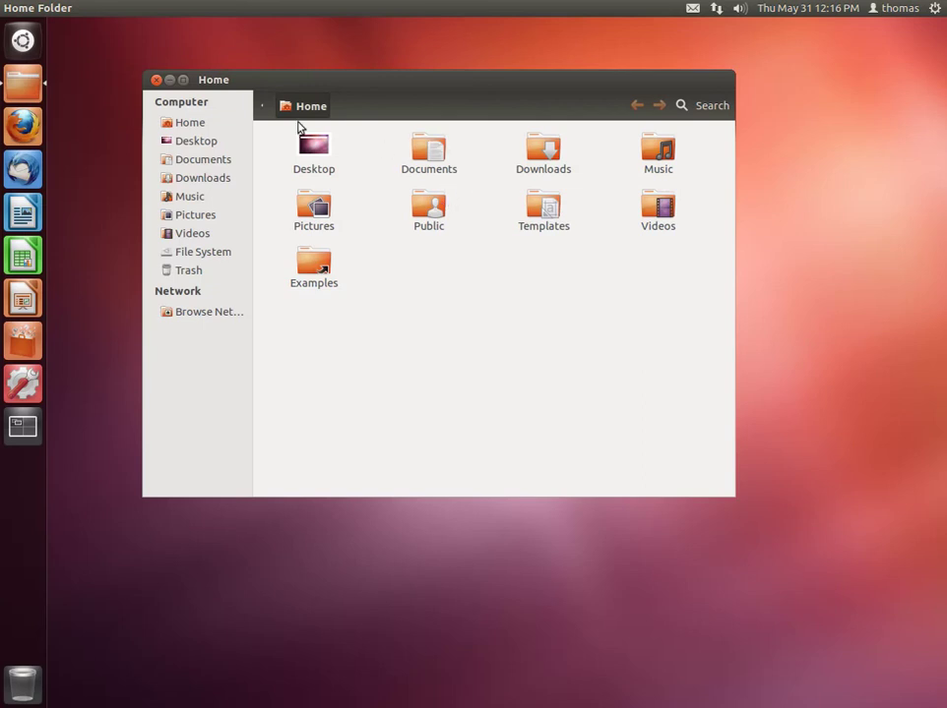
left_click(155, 80)
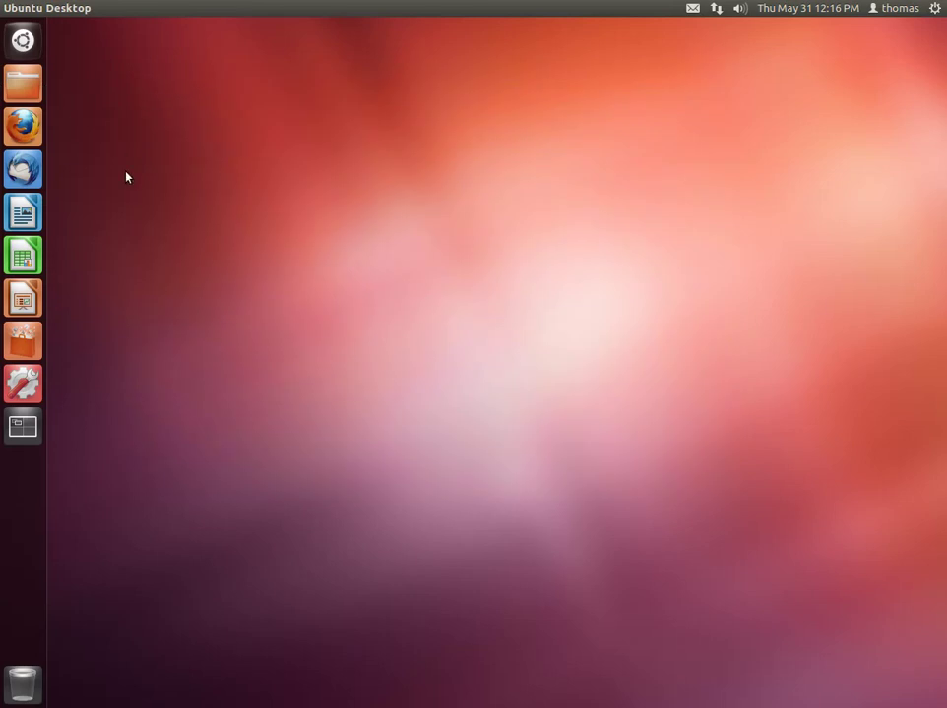
Launch System Settings from the launcher and go to the Appearance page under Personal
left_click(29, 387)
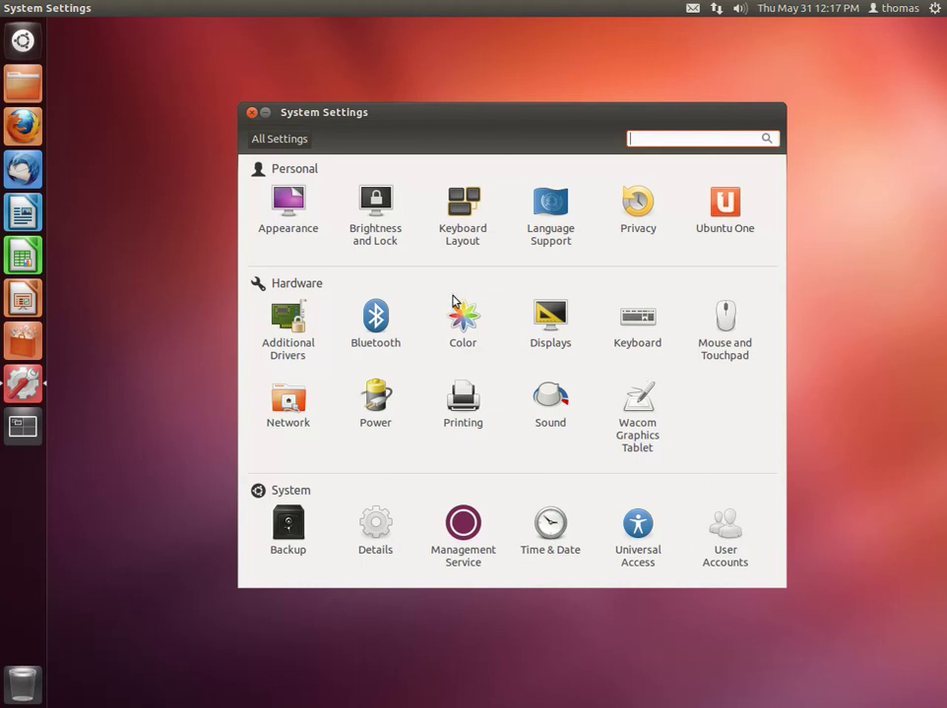
left_click(300, 213)
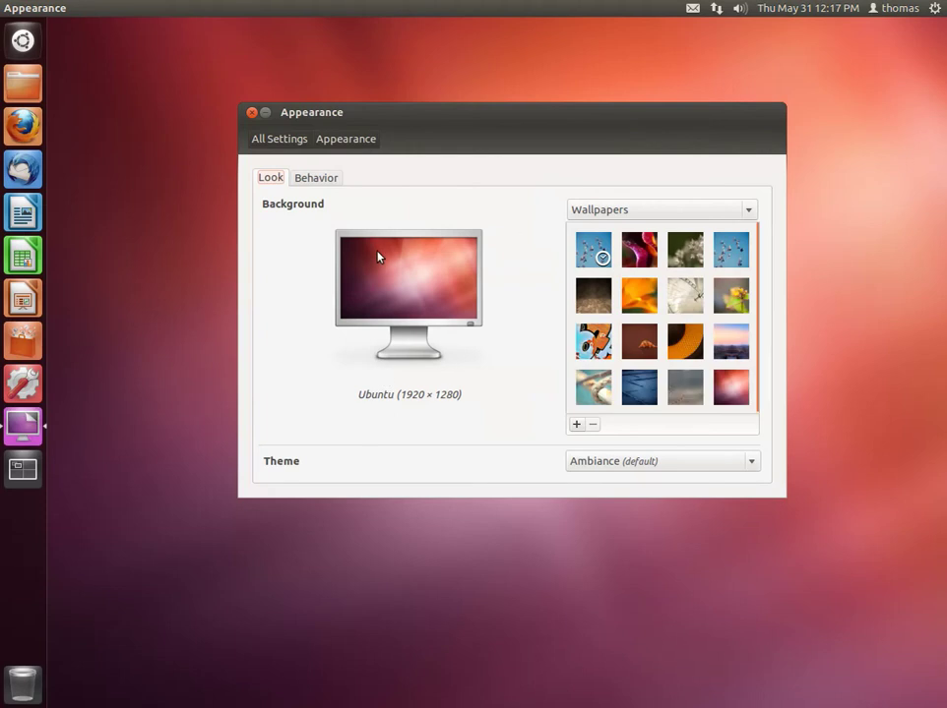
Choose the Precise Pangolin wallpaper under Look, then close the Appearance settings
left_click(649, 346)
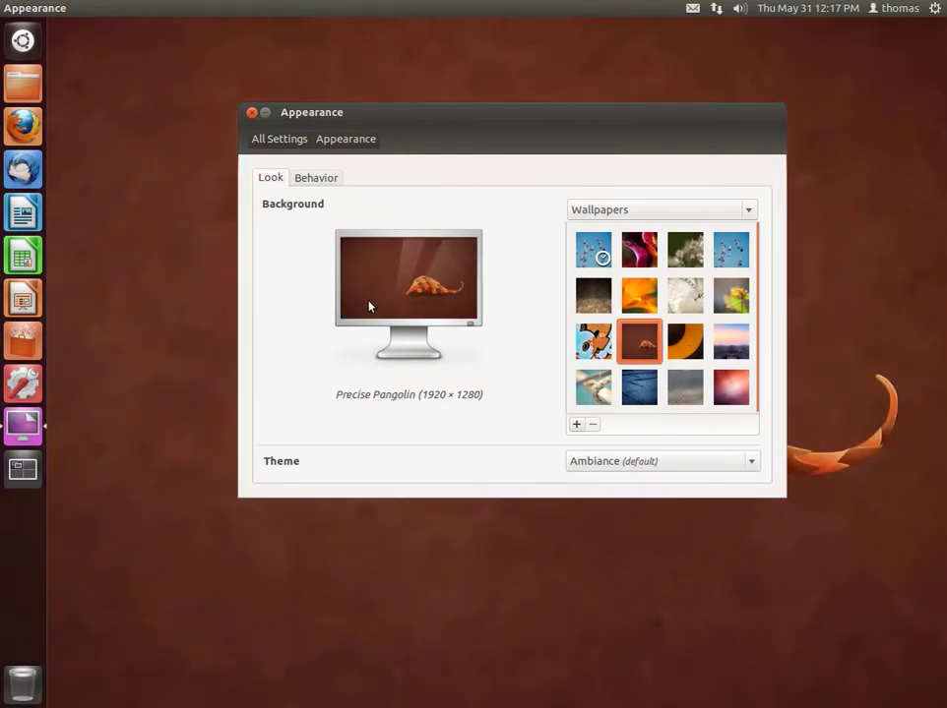
left_click(252, 113)
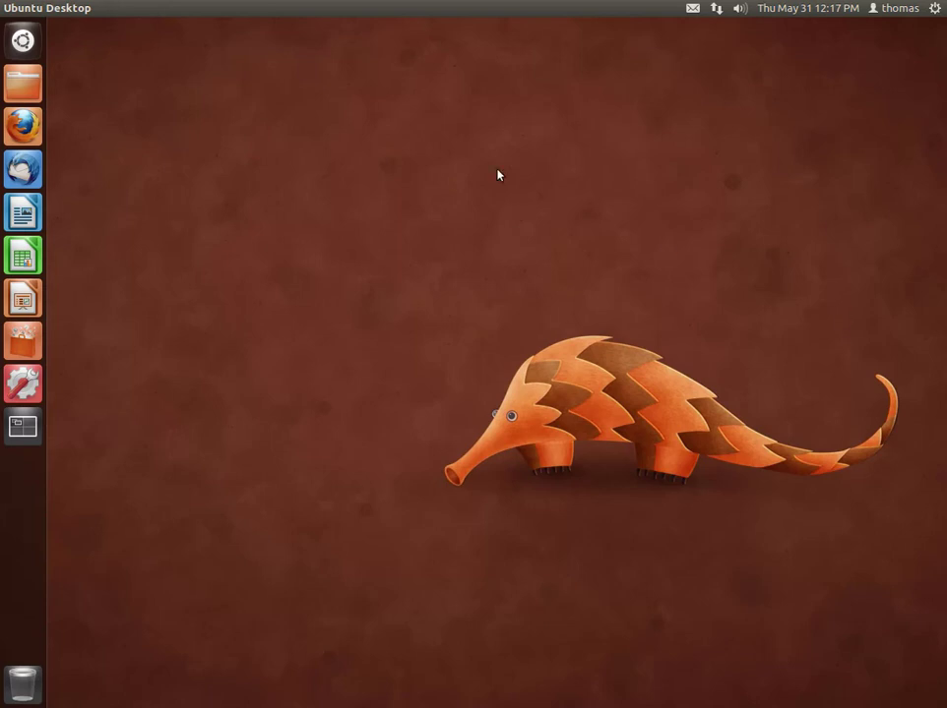
Launch Update Manager from the Dash and move its window up slightly
left_click(34, 39)
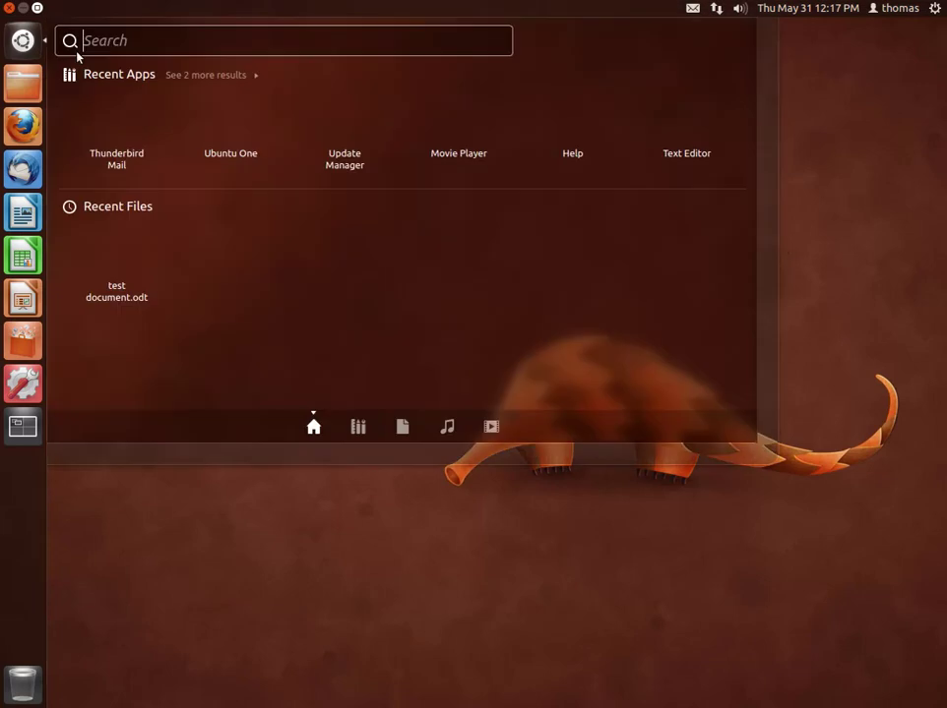
left_click(237, 119)
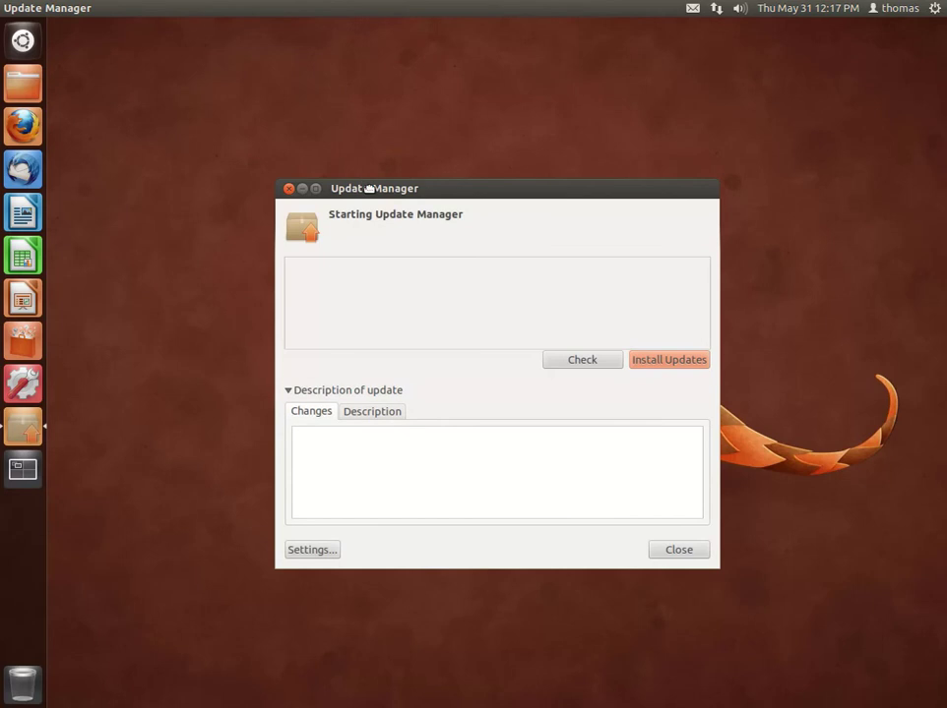
left_click_drag(349, 188, 366, 146)
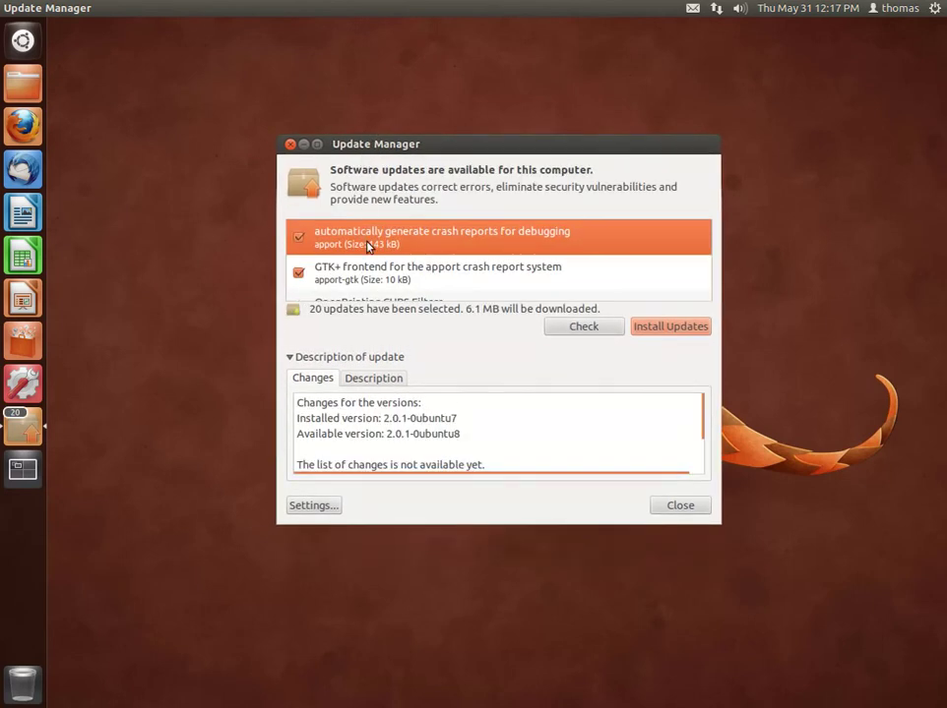
Scroll the 20-update list to the apport entry and review its Changes description
scroll(373, 251, "down", 5)
scroll(373, 268, "down", 8)
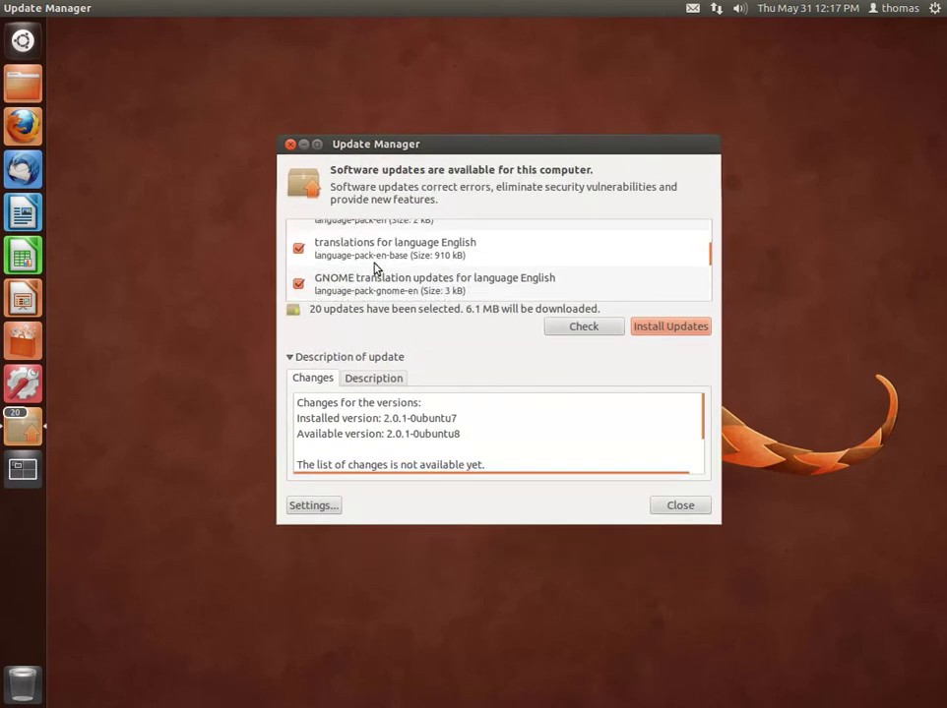
scroll(374, 268, "down", 2)
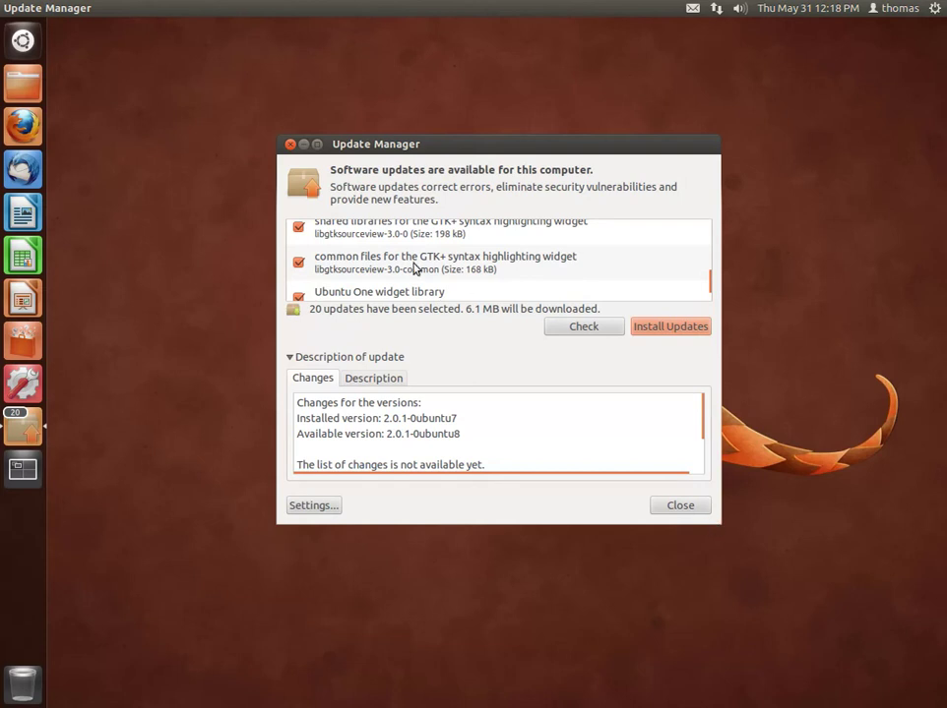
left_click_drag(488, 150, 464, 72)
scroll(463, 191, "down", 1)
scroll(467, 191, "up", 10)
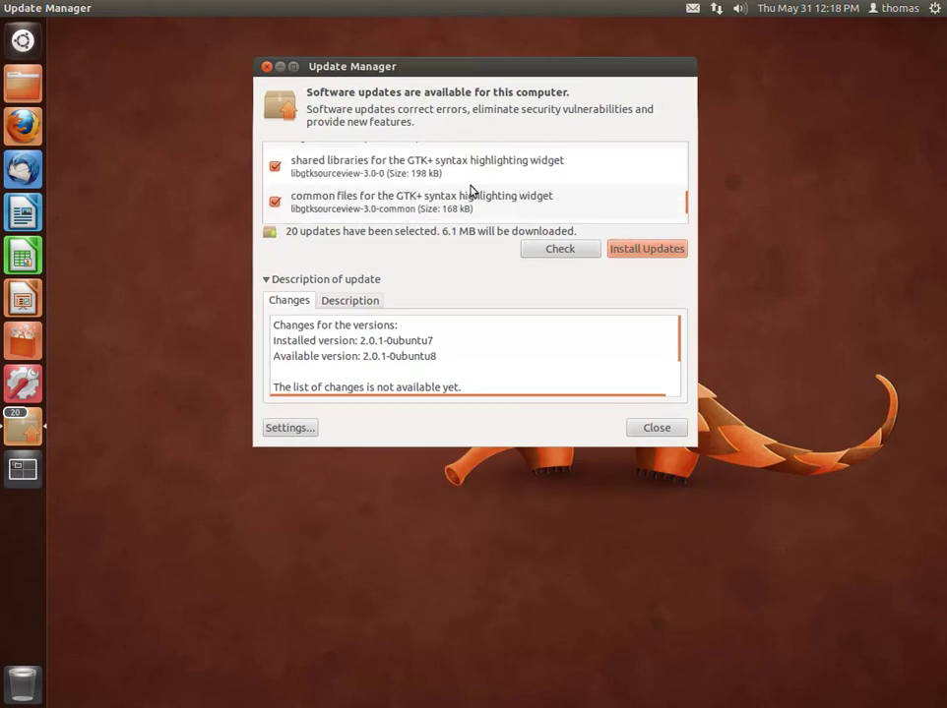
scroll(512, 182, "down", 10)
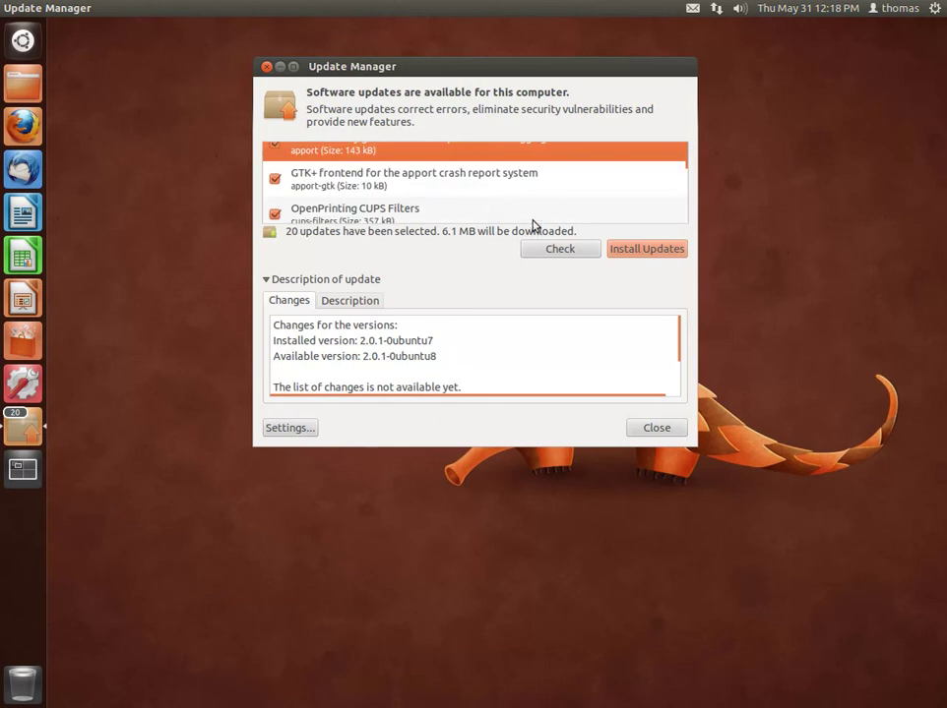
scroll(436, 184, "up", 1)
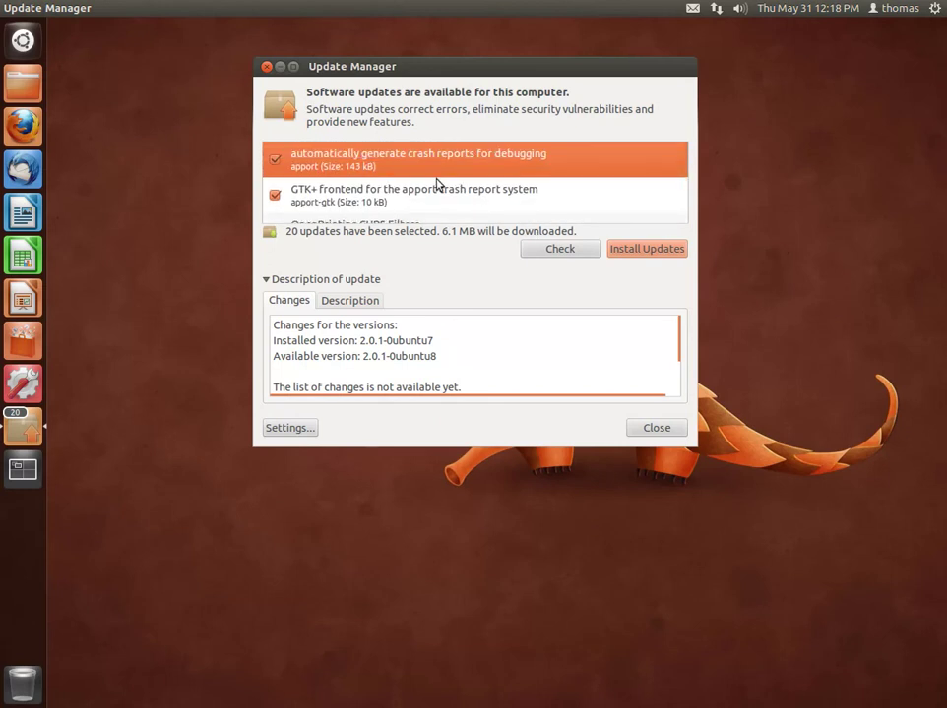
Install the 20 selected updates with the progress window minimized, and launch Firefox
left_click(638, 250)
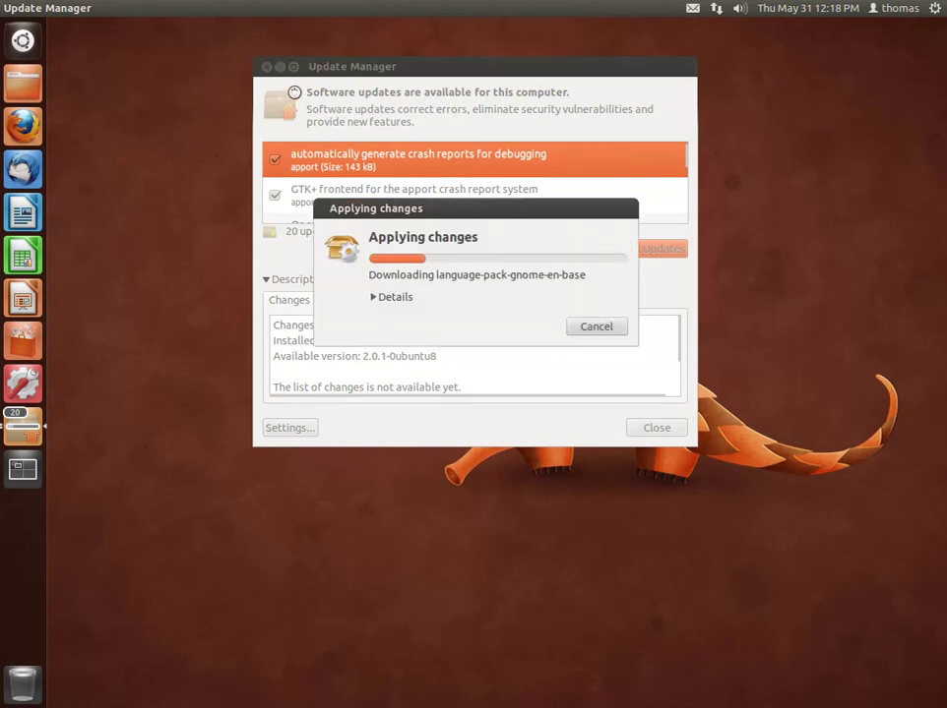
left_click(278, 67)
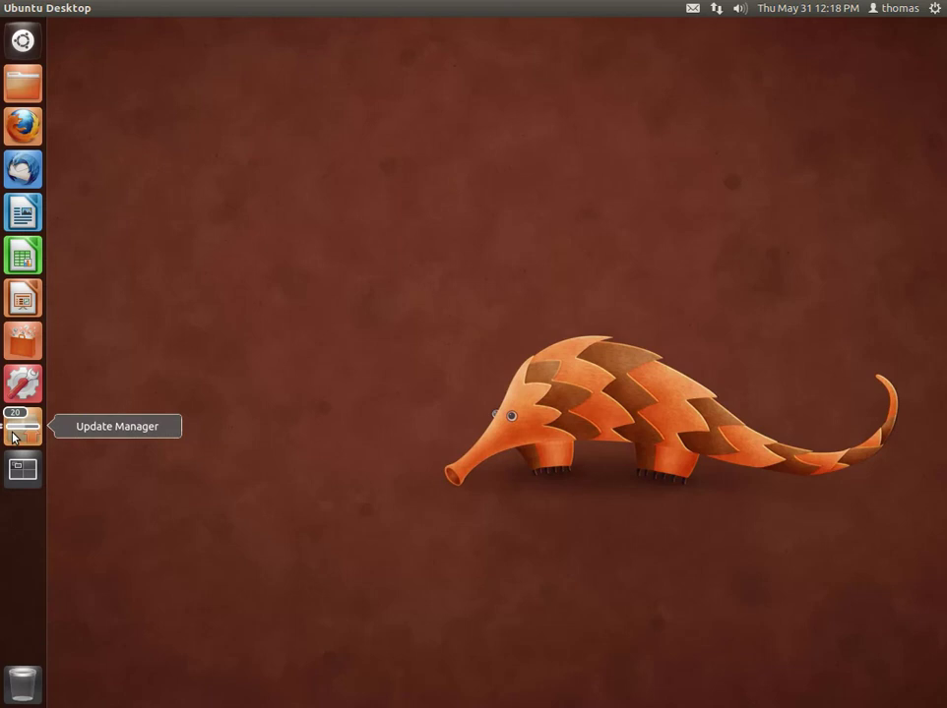
left_click(22, 128)
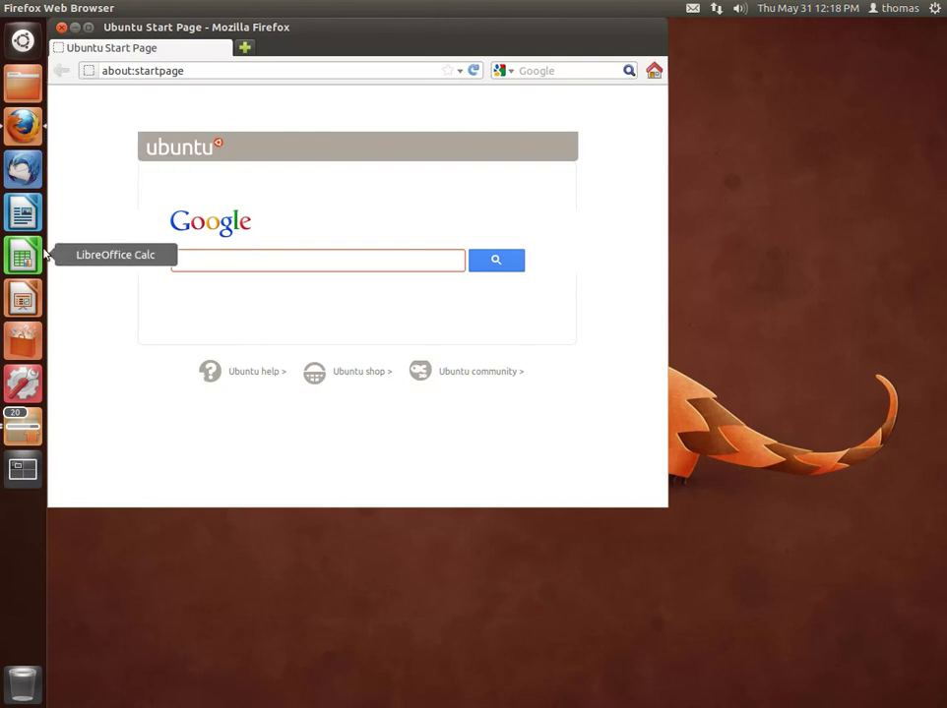
Launch Thunderbird Mail, dismiss its account setup, and close it
left_click(19, 165)
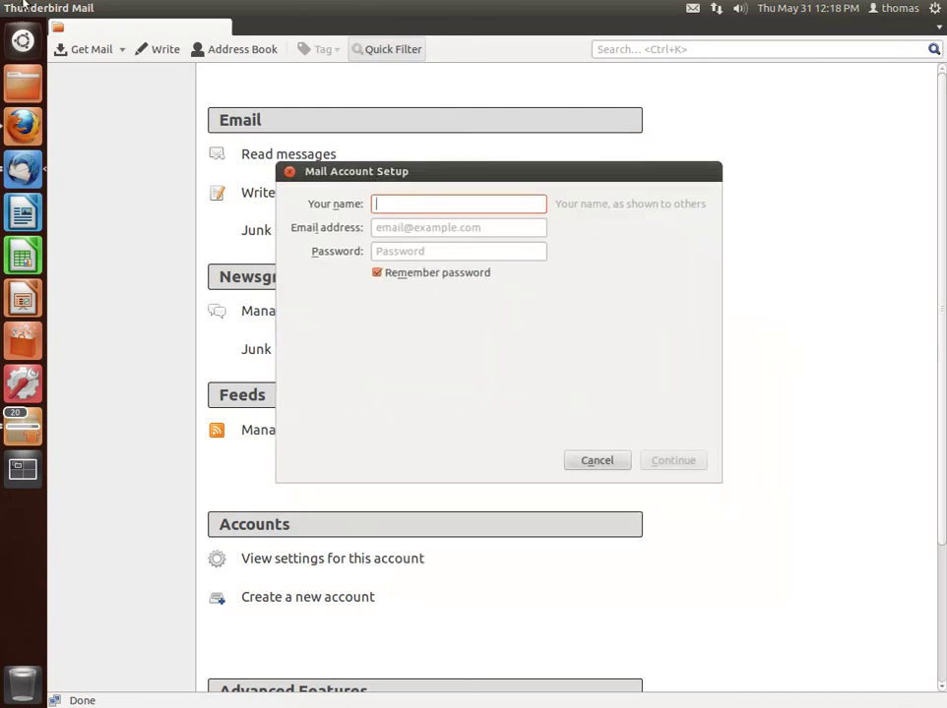
left_click(289, 172)
left_click(9, 8)
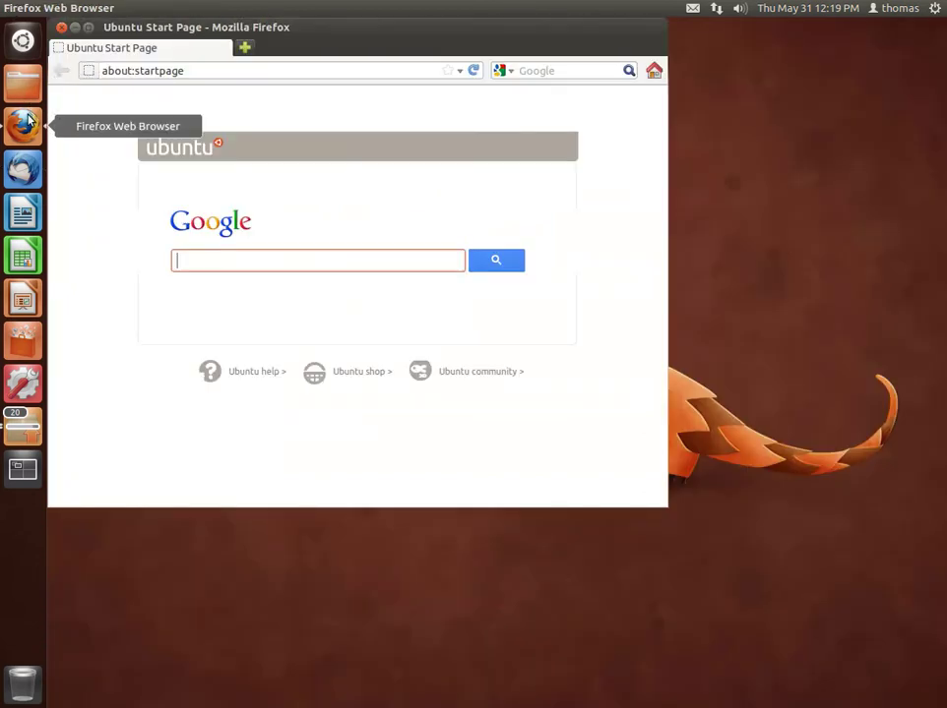
Open a second Firefox window from the launcher's right-click menu, then hide and restore Firefox
right_click(24, 125)
left_click(84, 128)
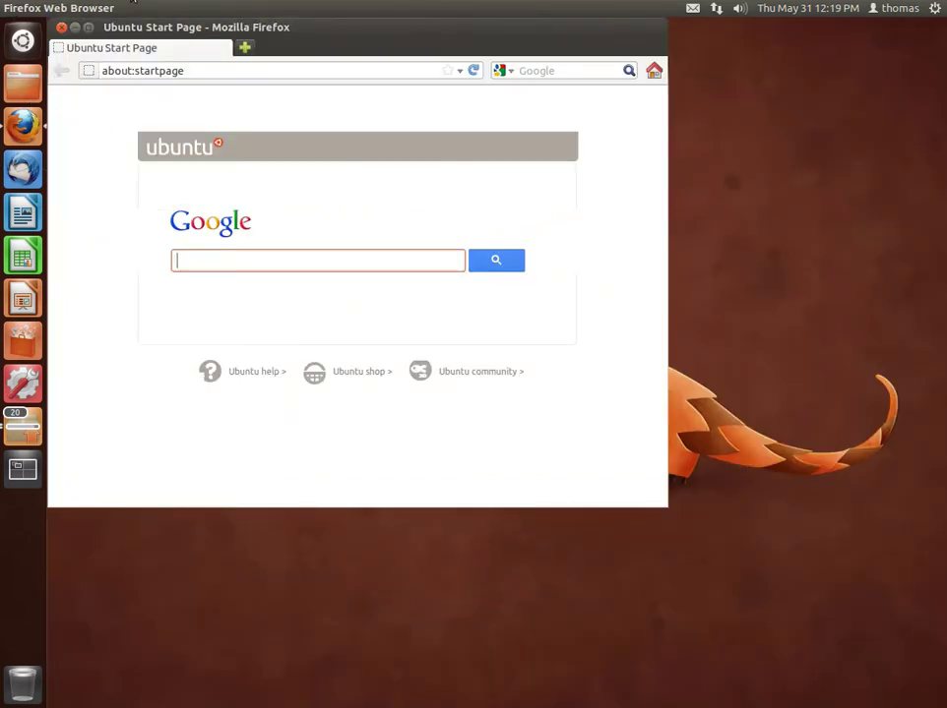
left_click_drag(133, 32, 155, 110)
left_click(122, 111)
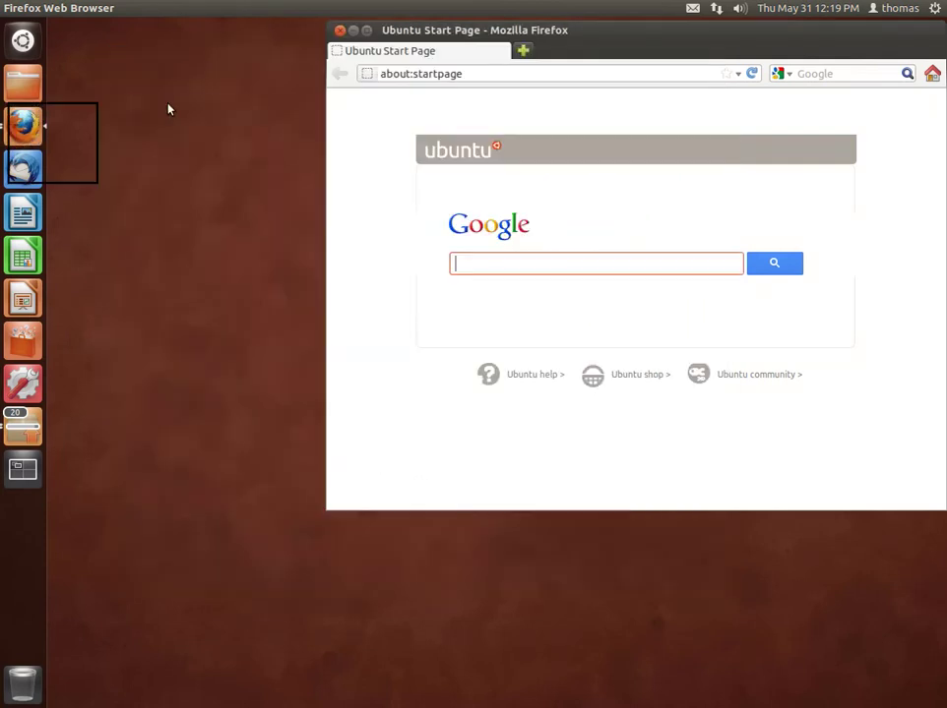
left_click(22, 128)
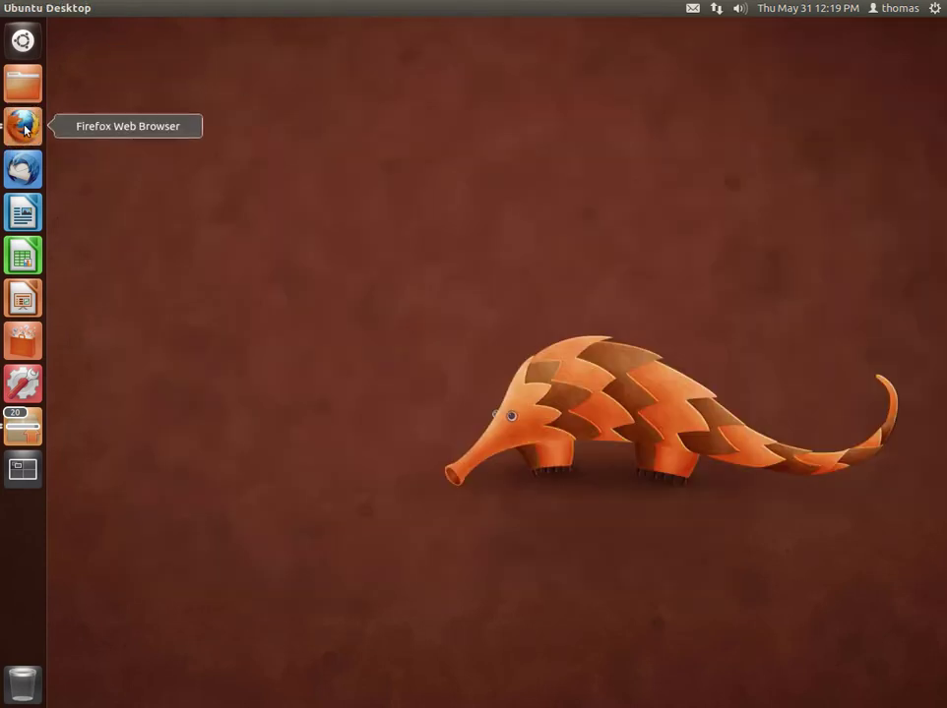
left_click(25, 128)
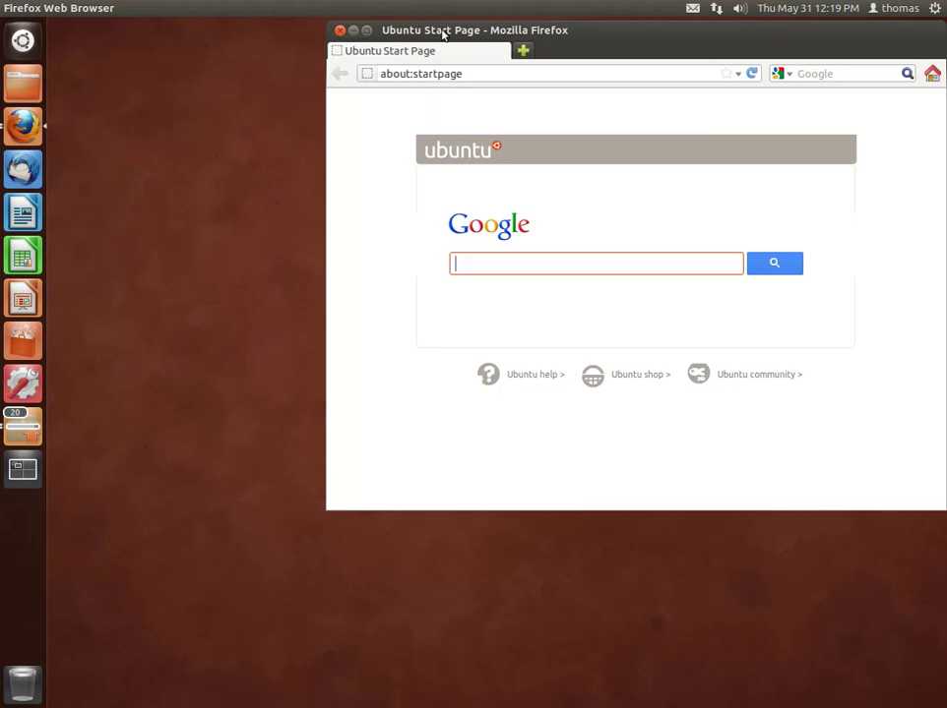
Spread the two Firefox windows side by side, then close both of them
left_click_drag(443, 33, 416, 45)
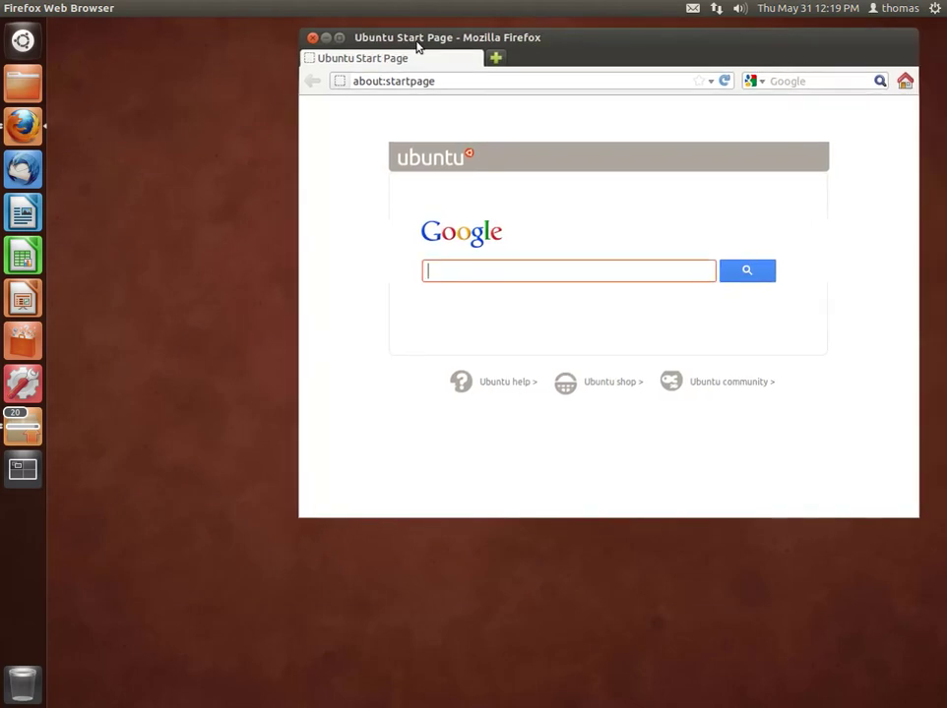
left_click(30, 126)
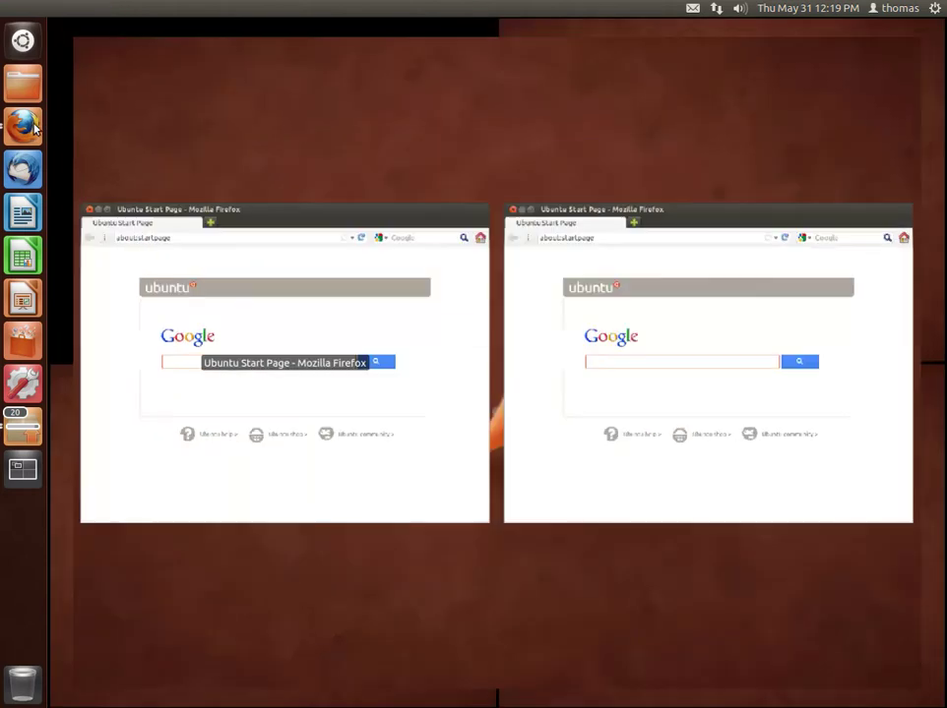
left_click(344, 315)
left_click(312, 38)
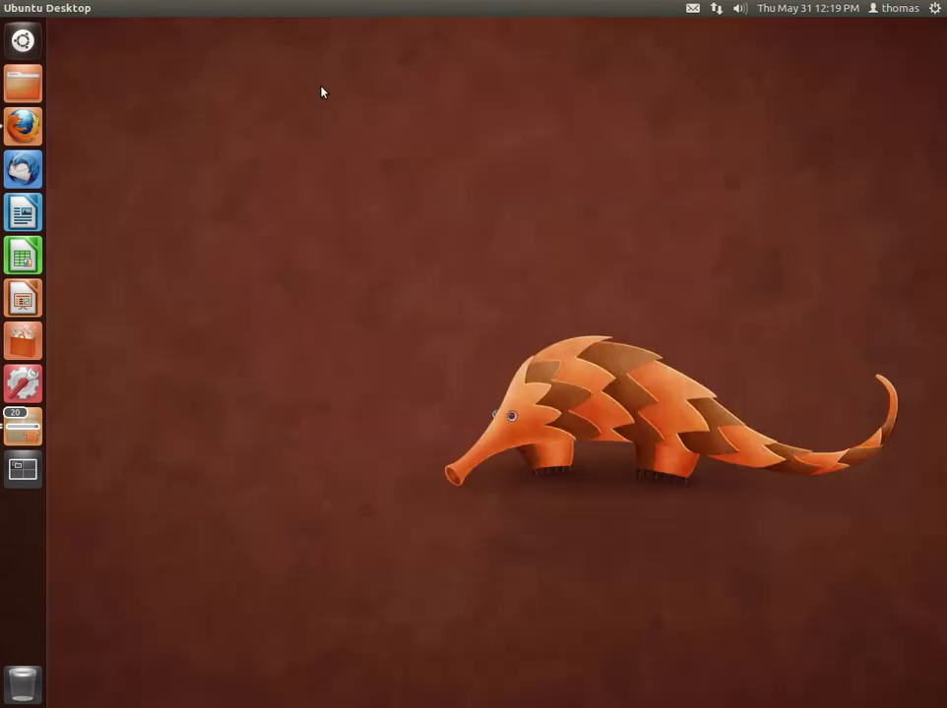
left_click(23, 126)
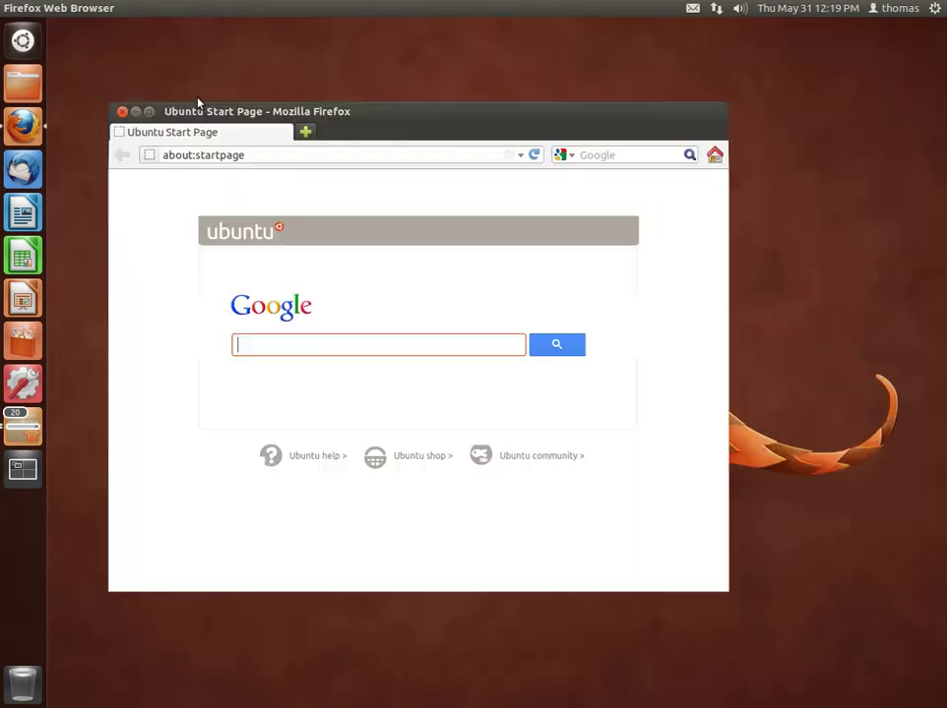
left_click(121, 106)
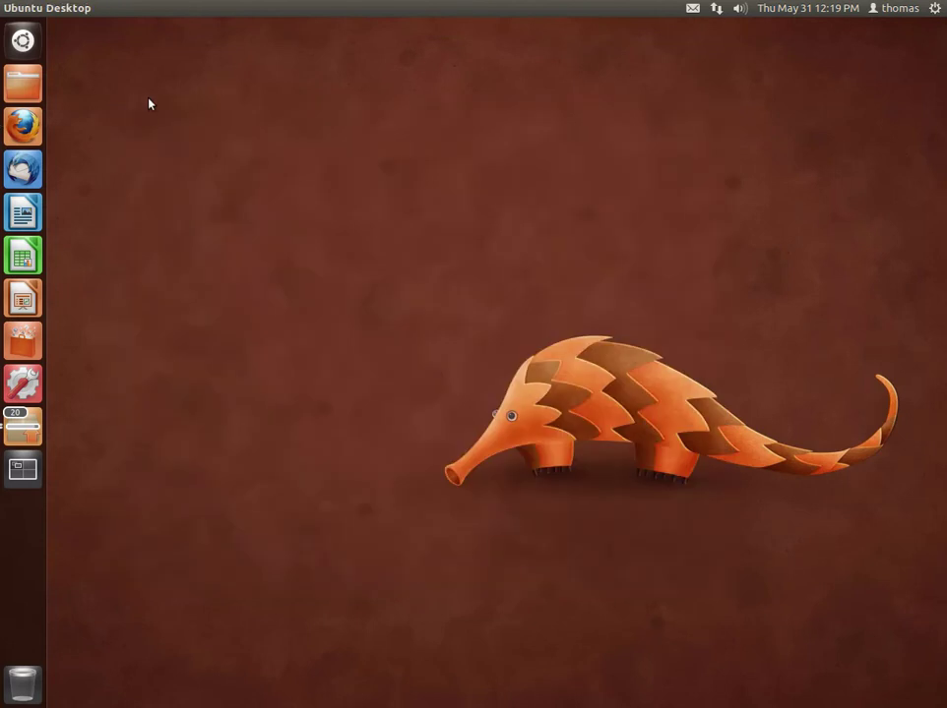
Open and close System Settings, then bring back Update Manager reporting no pending updates
left_click(22, 383)
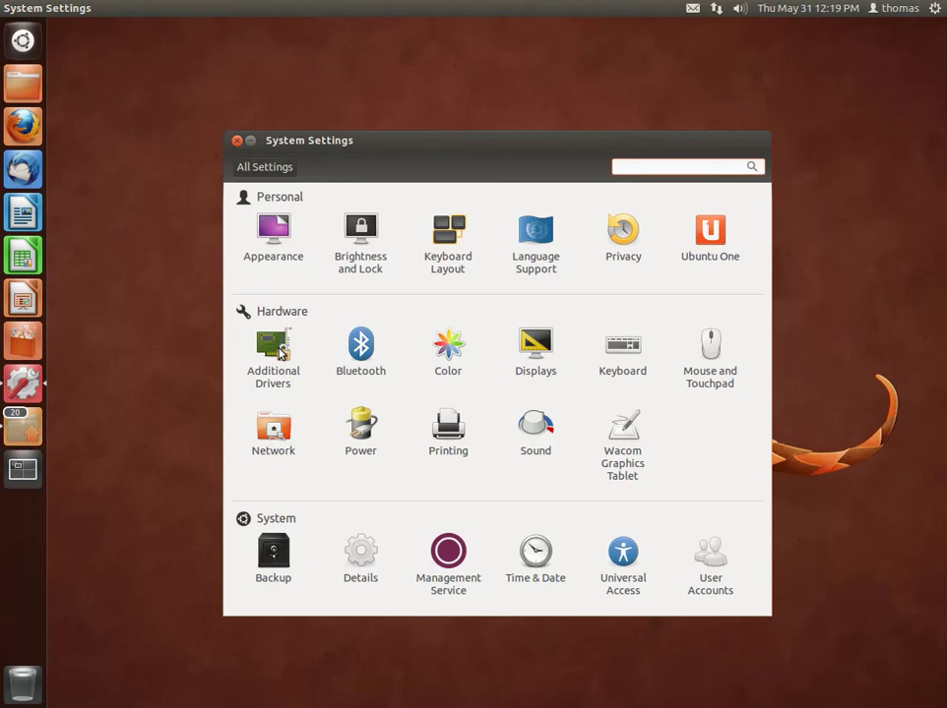
left_click(237, 141)
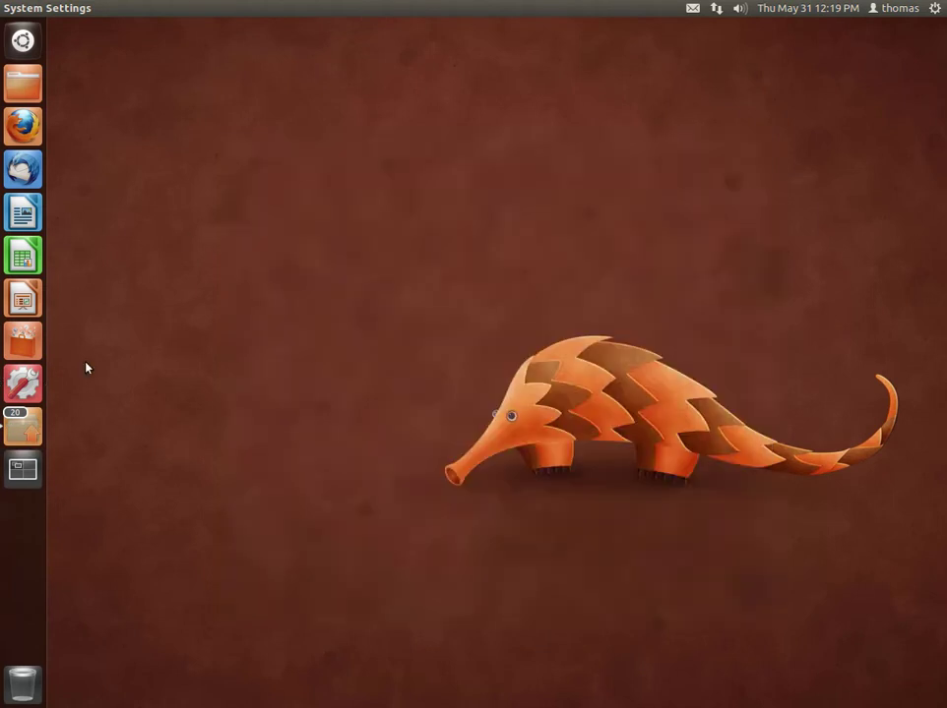
left_click(23, 428)
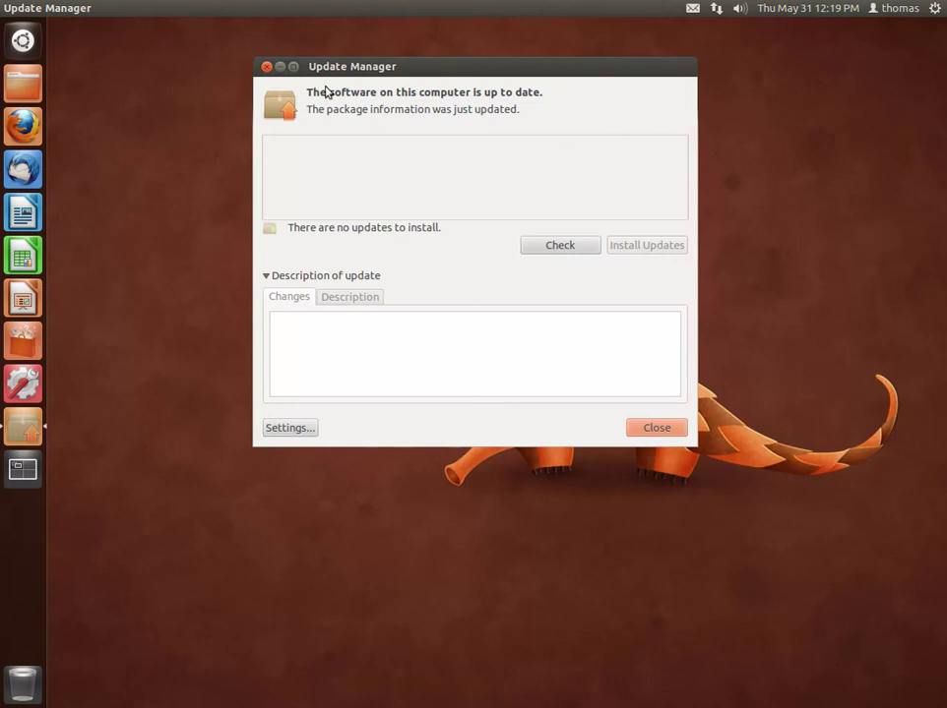
Close the up-to-date Update Manager, then open and dismiss the session gear menu twice
left_click(656, 428)
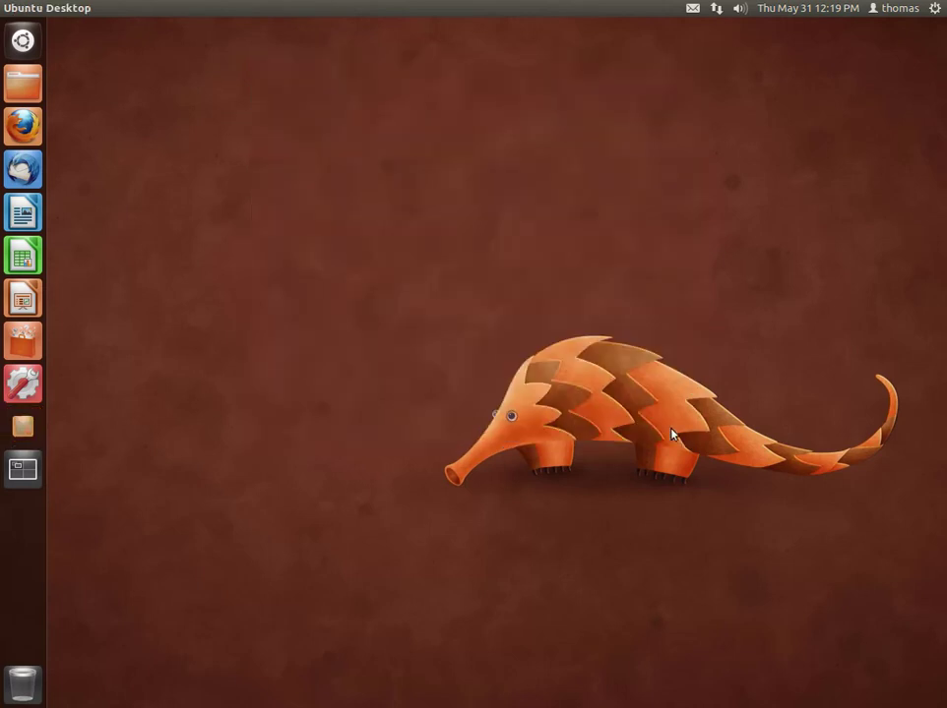
left_click(935, 9)
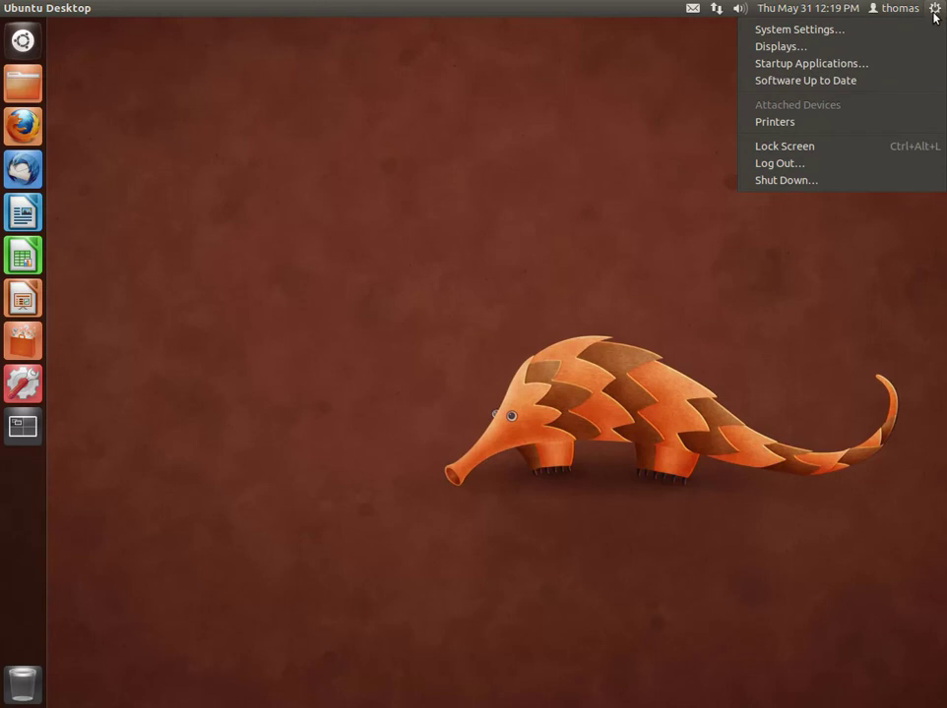
left_click(612, 248)
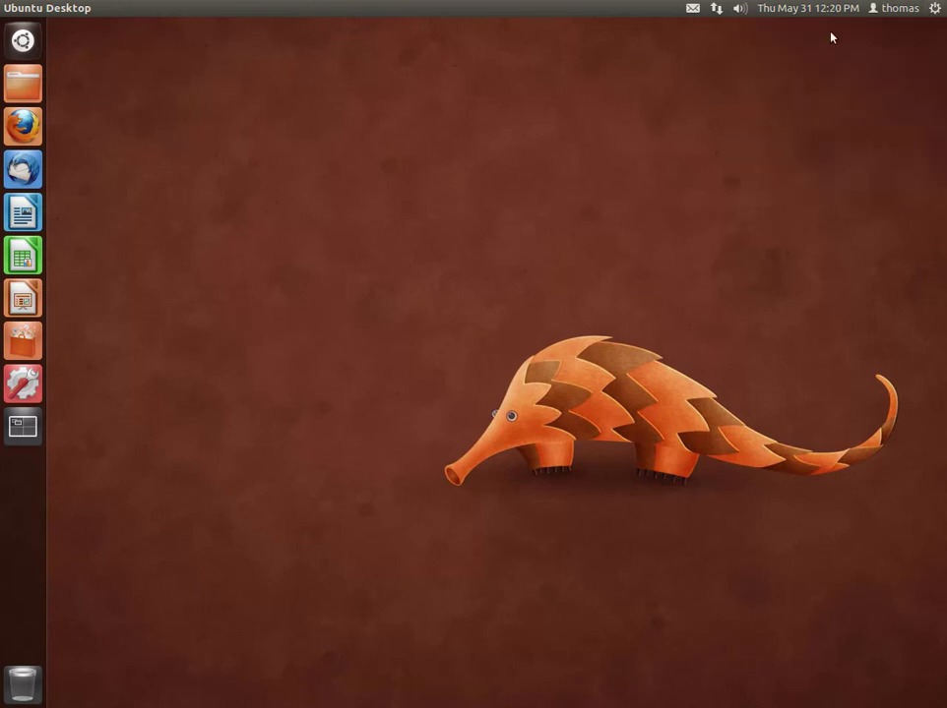
left_click(933, 11)
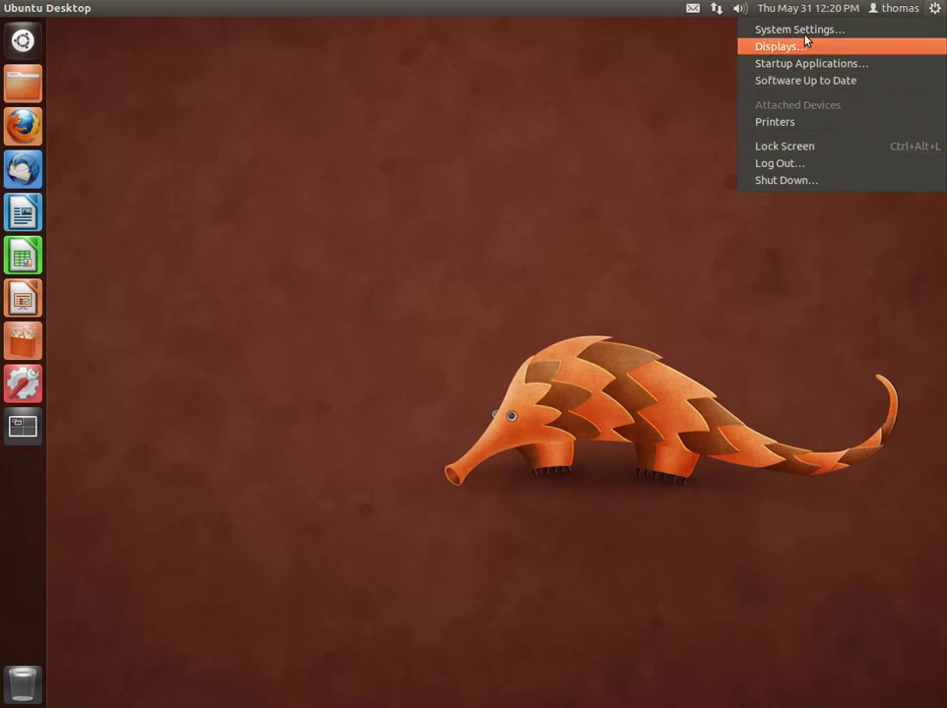
left_click(626, 176)
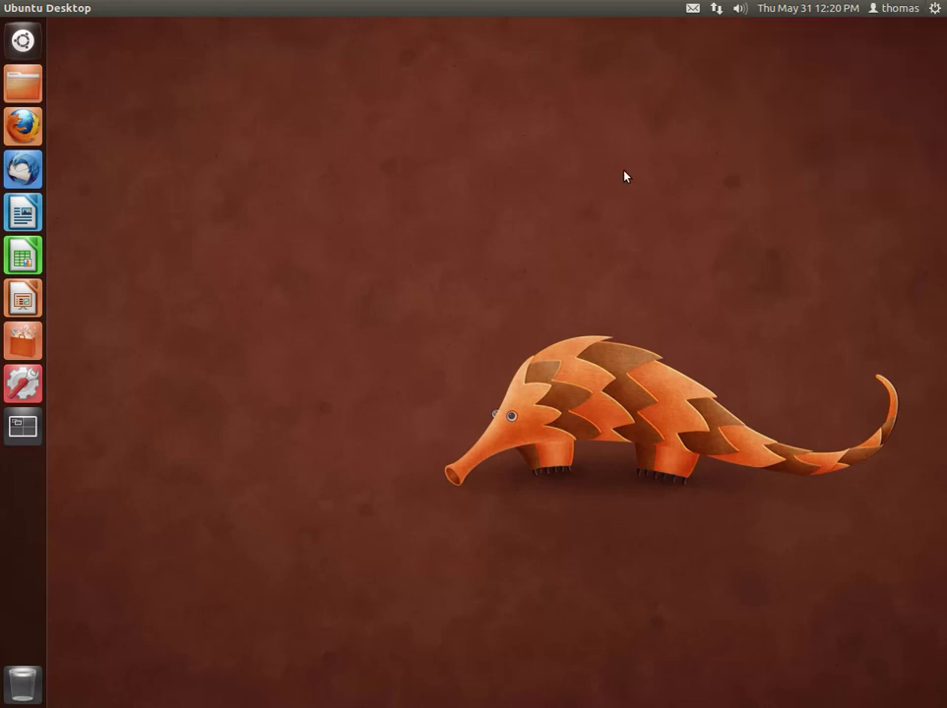